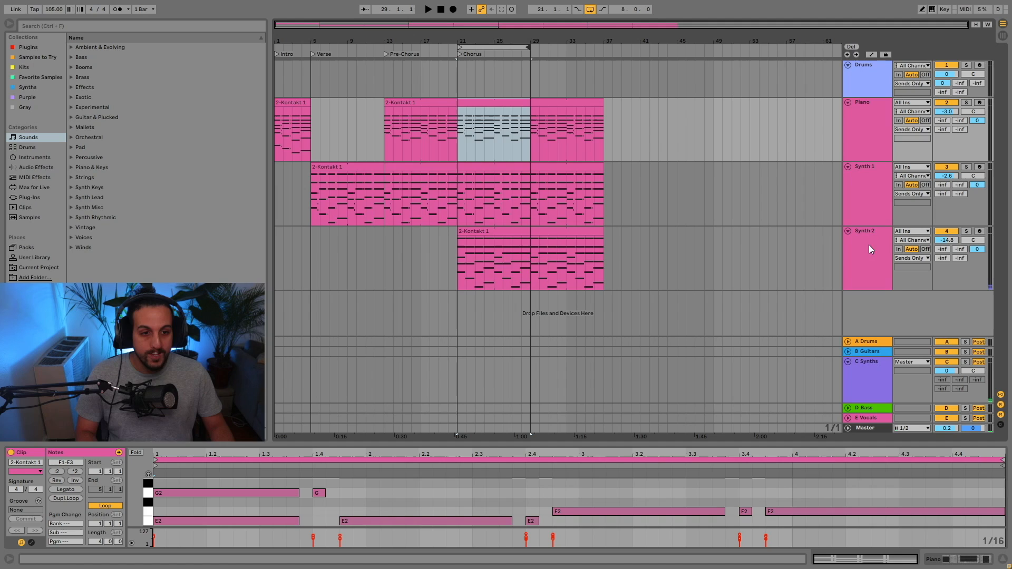
Audition the Piano intro clip, the Synth 1 clip from the verse and the Synth 2 clip from the chorus.
left_click(301, 104)
key("space")
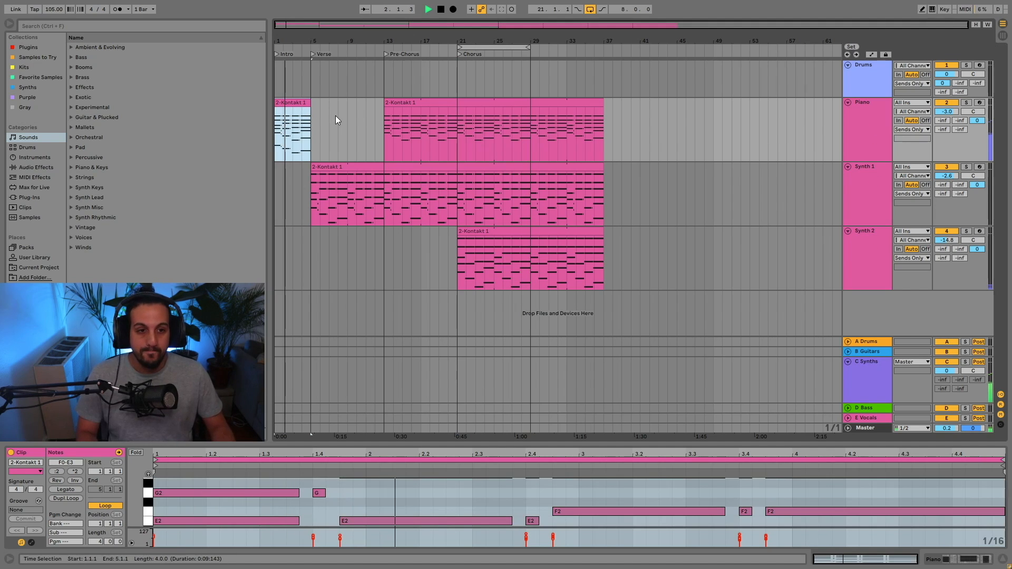
key("space")
left_click(328, 179)
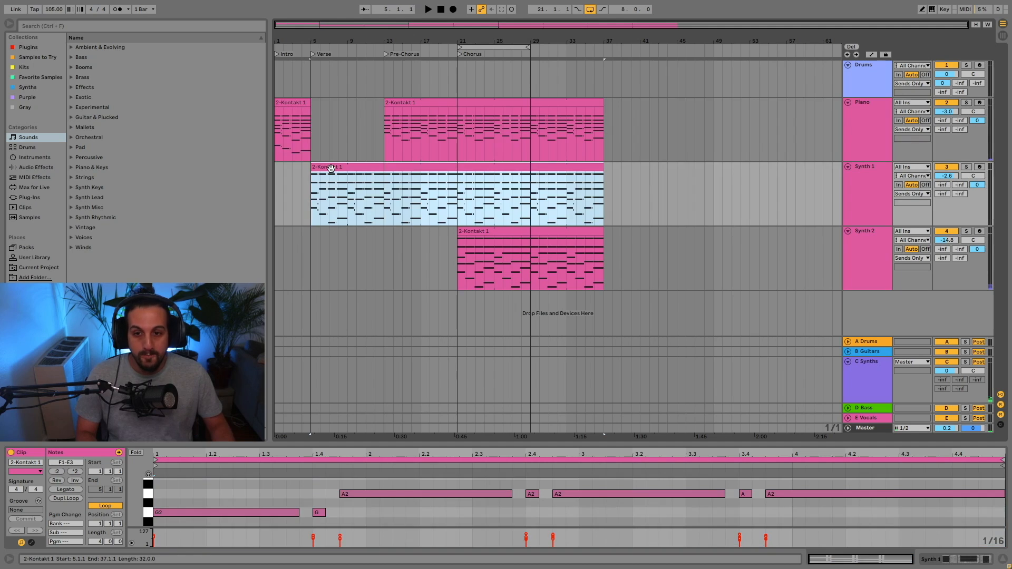
key("space")
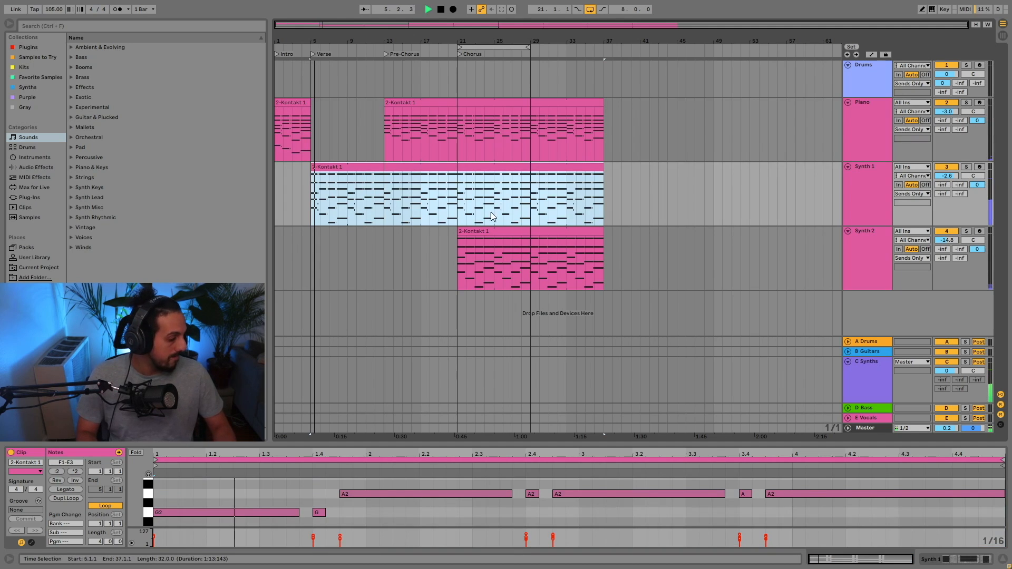
key("space")
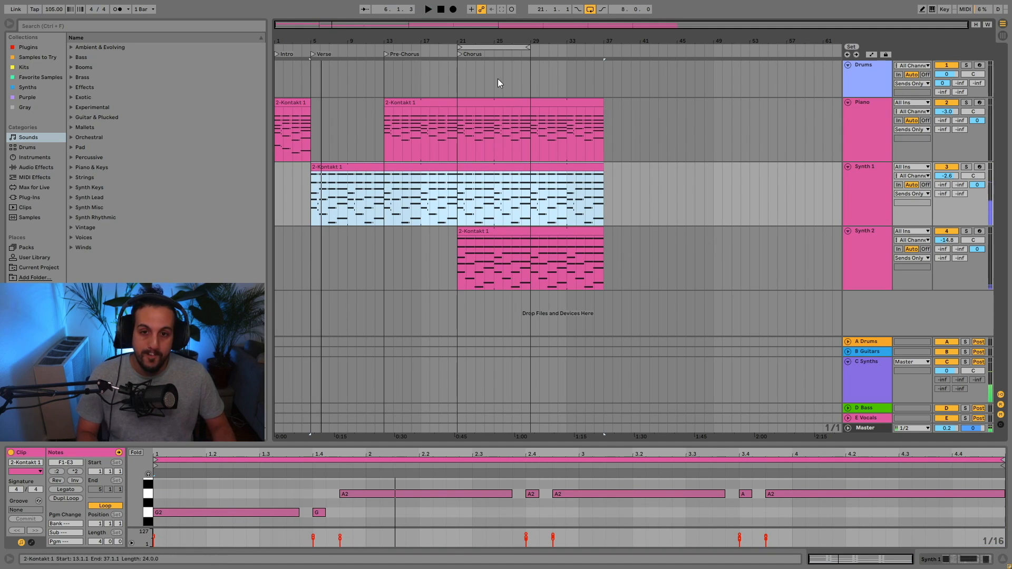
left_click(492, 231)
key("space")
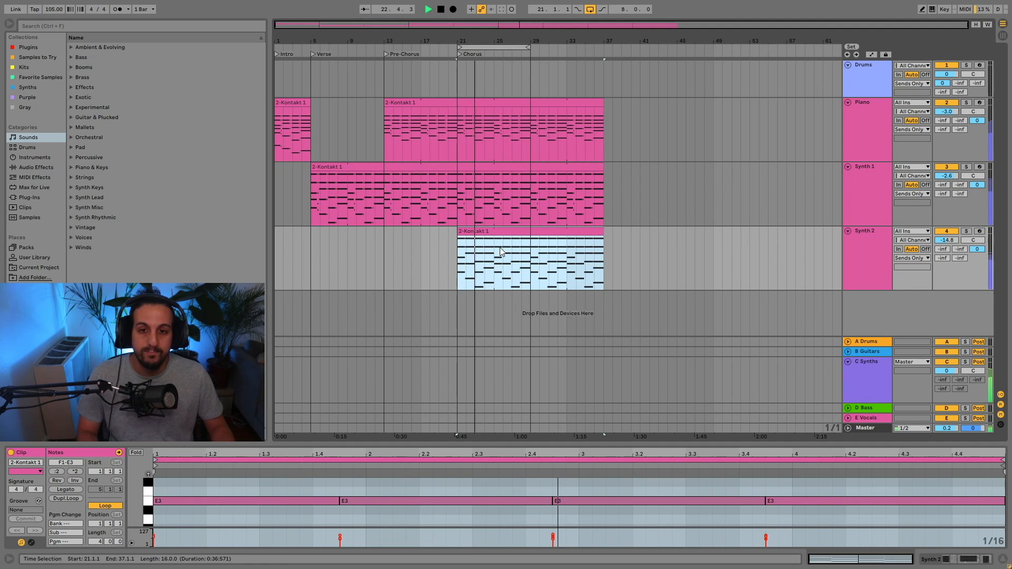
key("space")
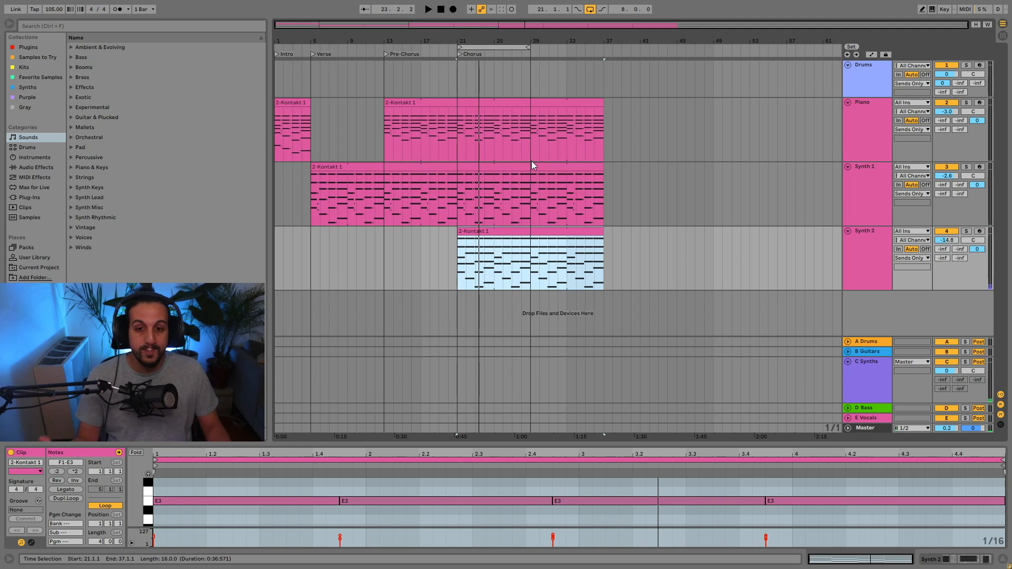
Show the Drums track's devices and search the browser for "drum".
left_click(874, 93)
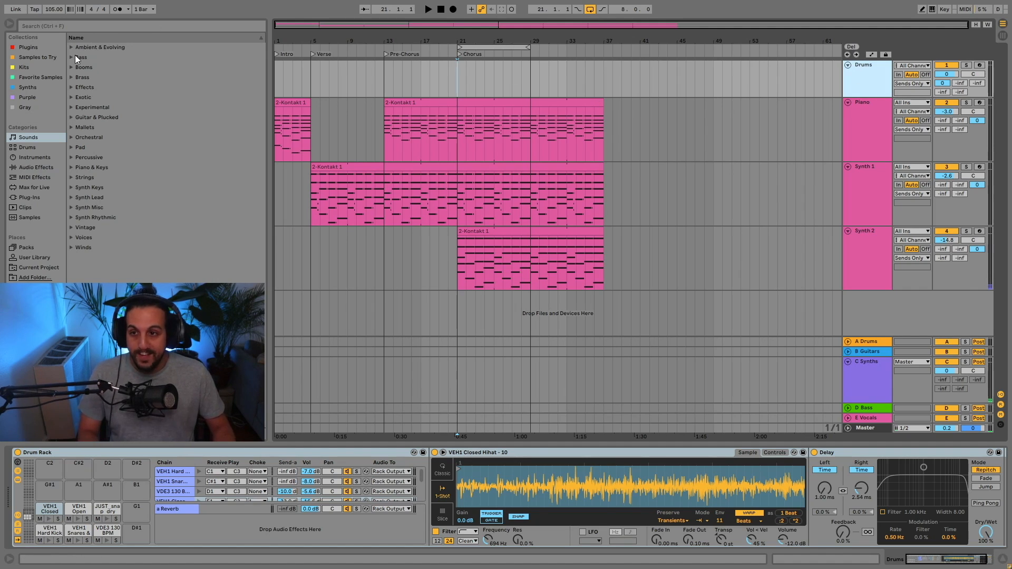
left_click(62, 25)
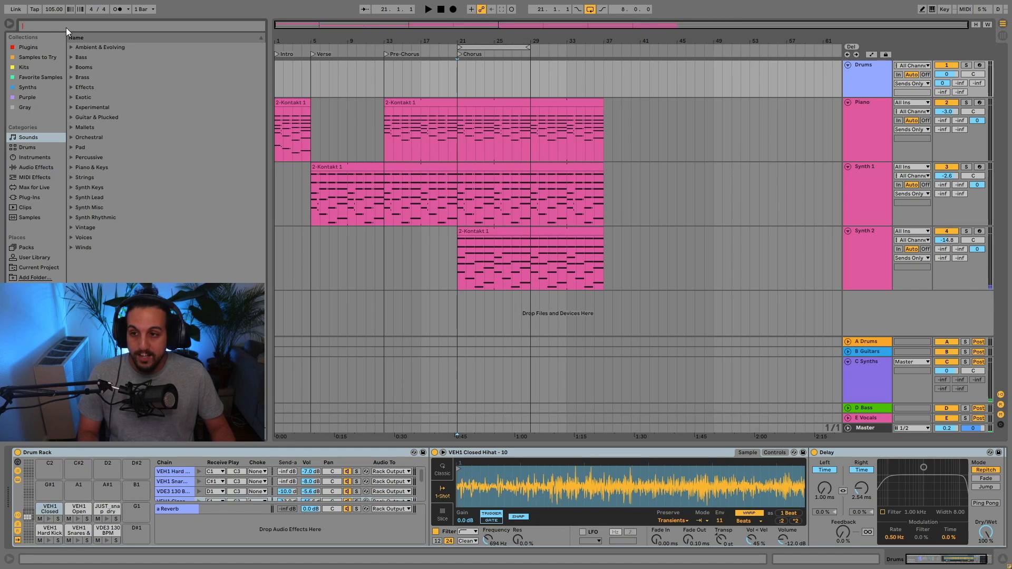
type("drum")
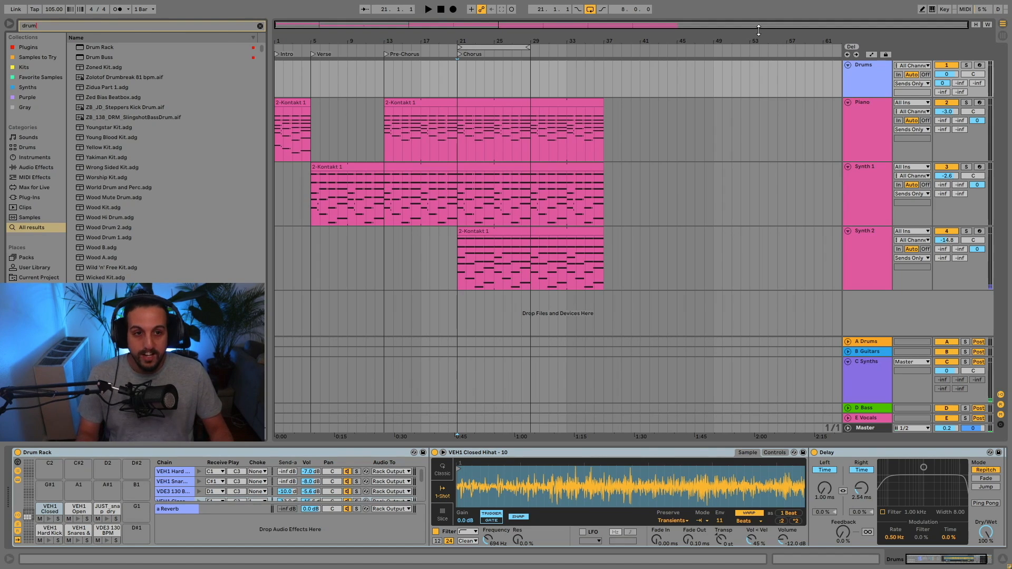
Audition the Hard Kick, Snares & Claps, VDE3 130 BPM, Open Hihat and JUST_snap_dry pads in the Drums track's Drum Rack.
left_click(871, 84)
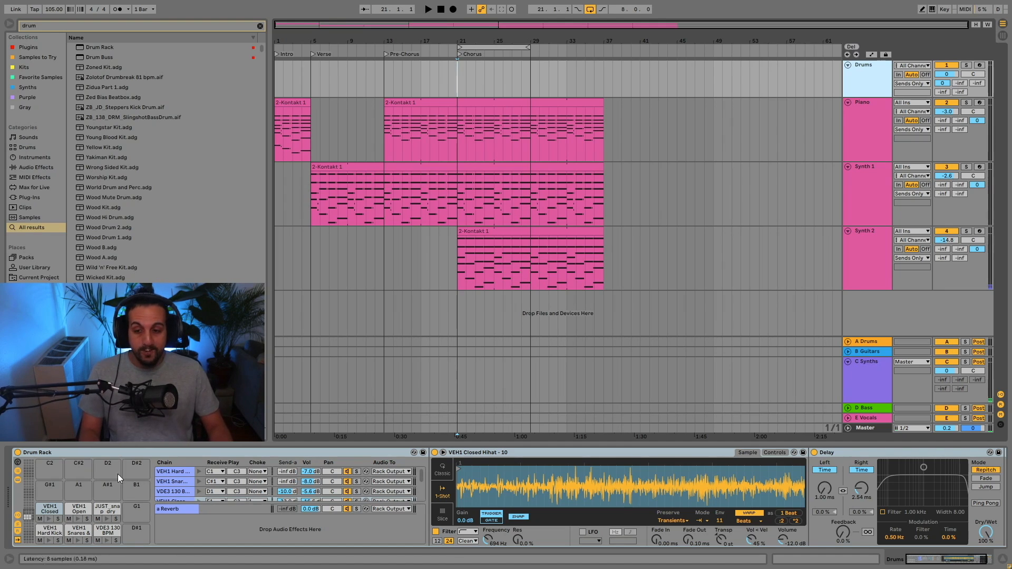
left_click(49, 539)
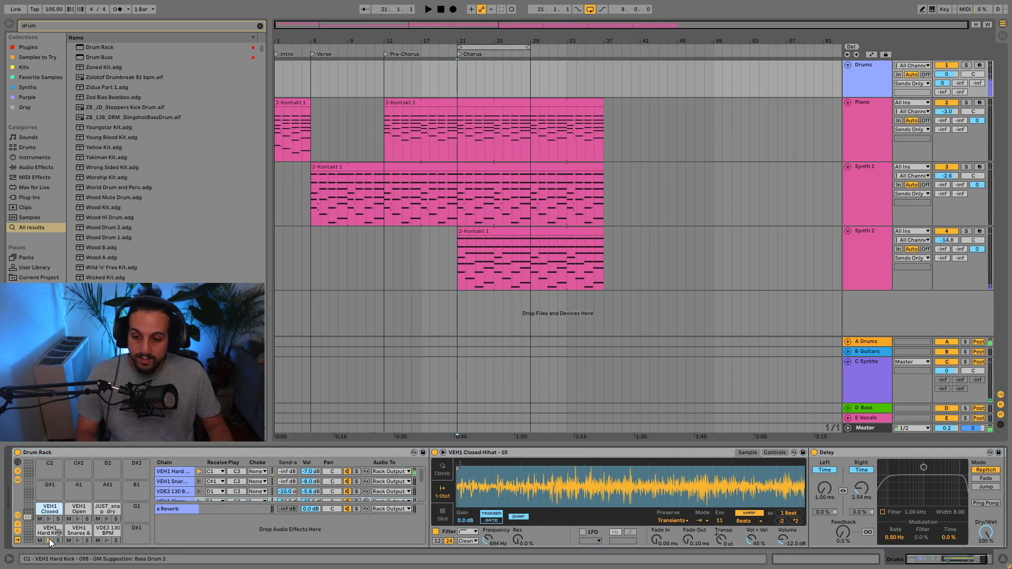
left_click(79, 540)
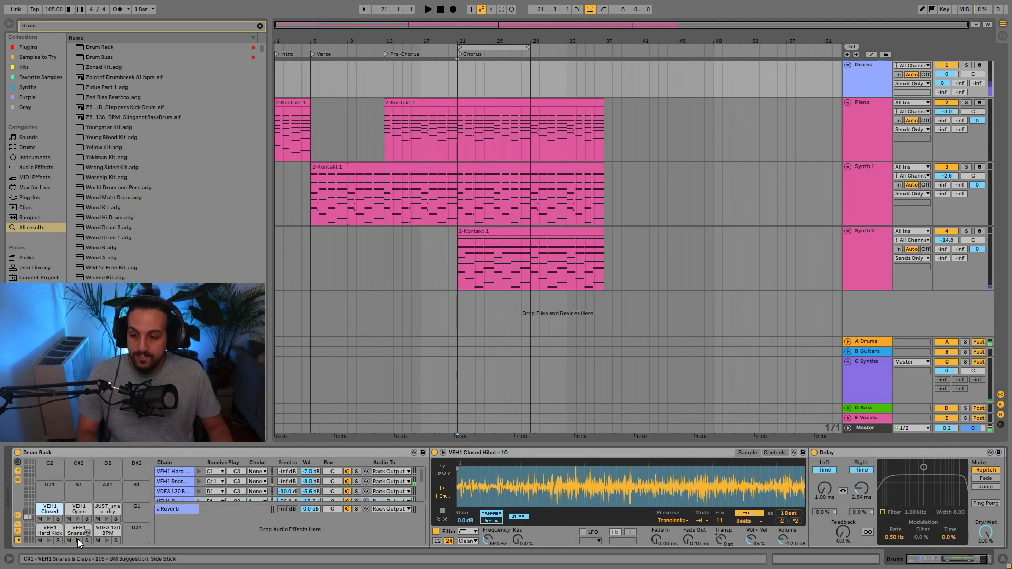
left_click(78, 539)
left_click(105, 541)
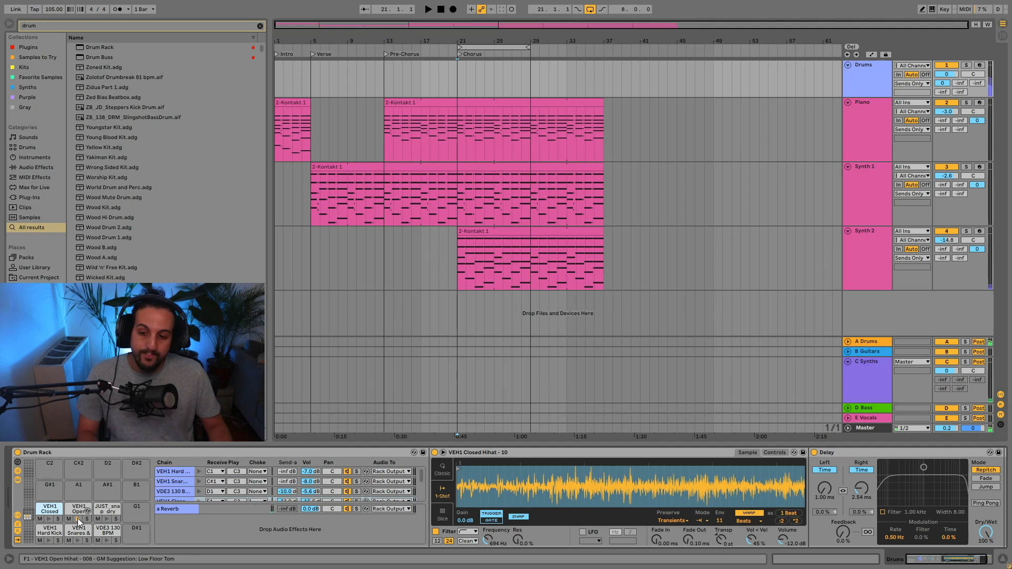
left_click(106, 519)
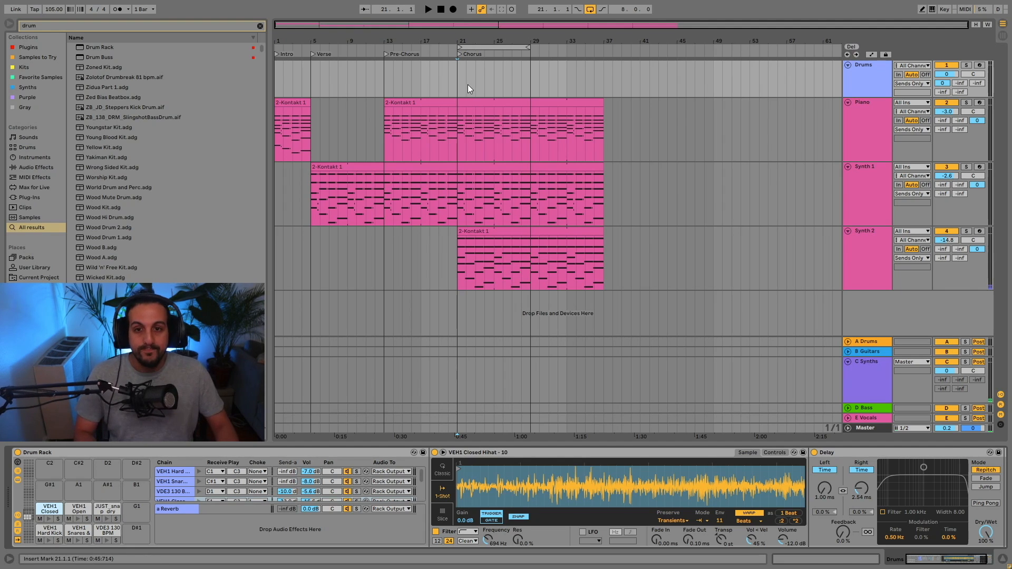
Insert a MIDI clip from bar 21 to 25 on the Drums track and draw Hard Kick notes on all four beats of its first bar.
left_click_drag(485, 40, 590, 80)
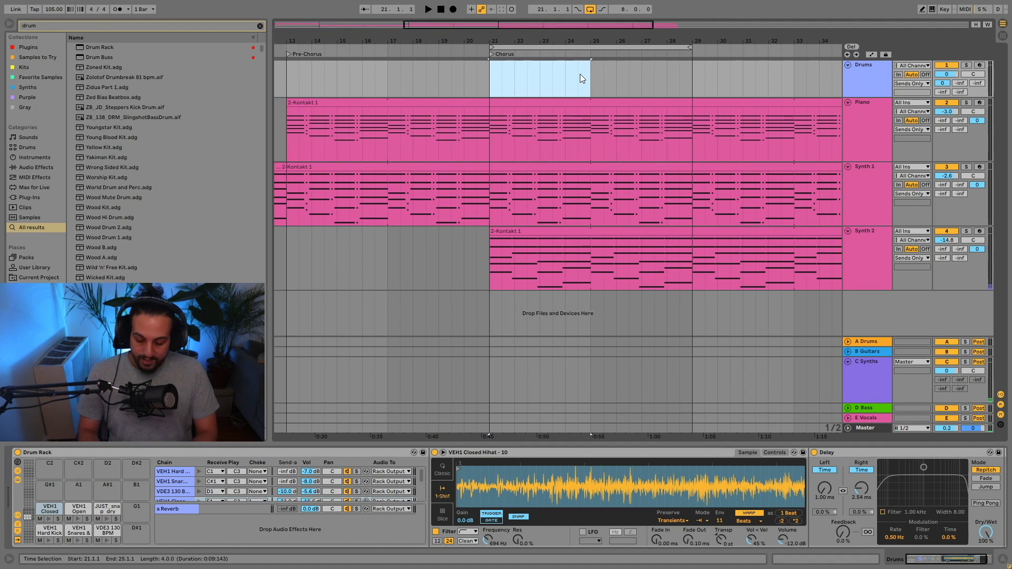
key("ctrl+shift+m")
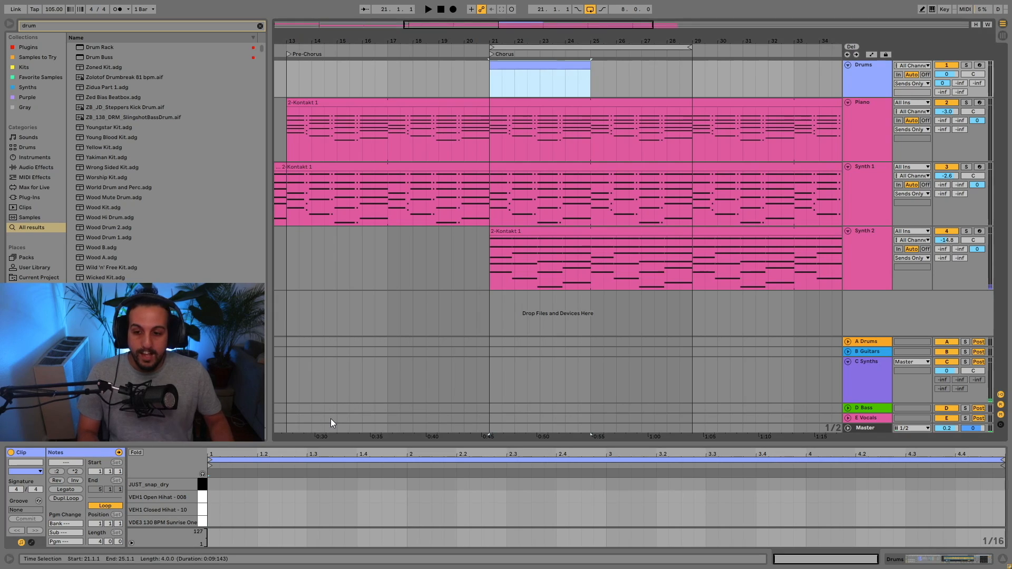
left_click(236, 502)
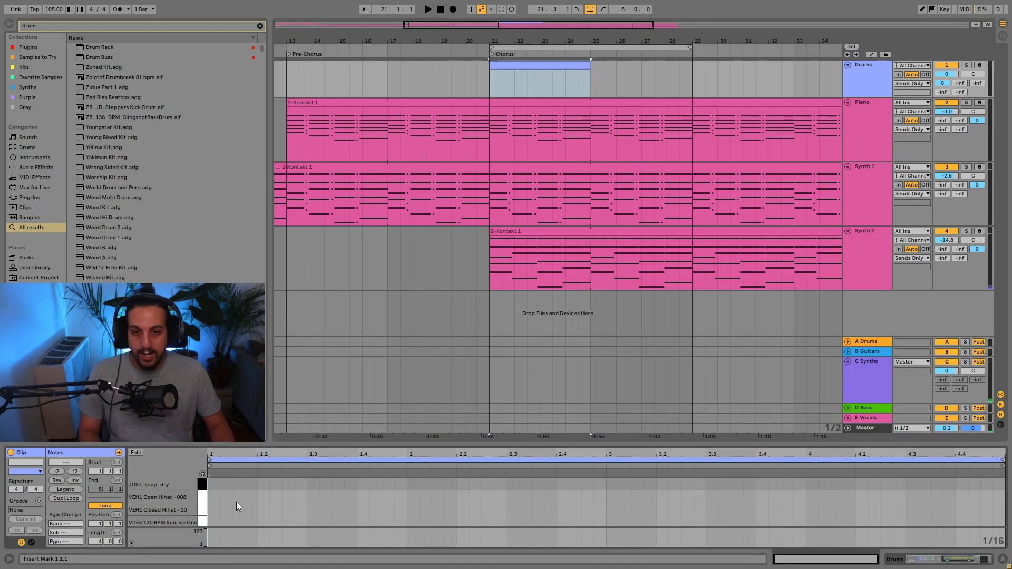
scroll(238, 495, "down", 2)
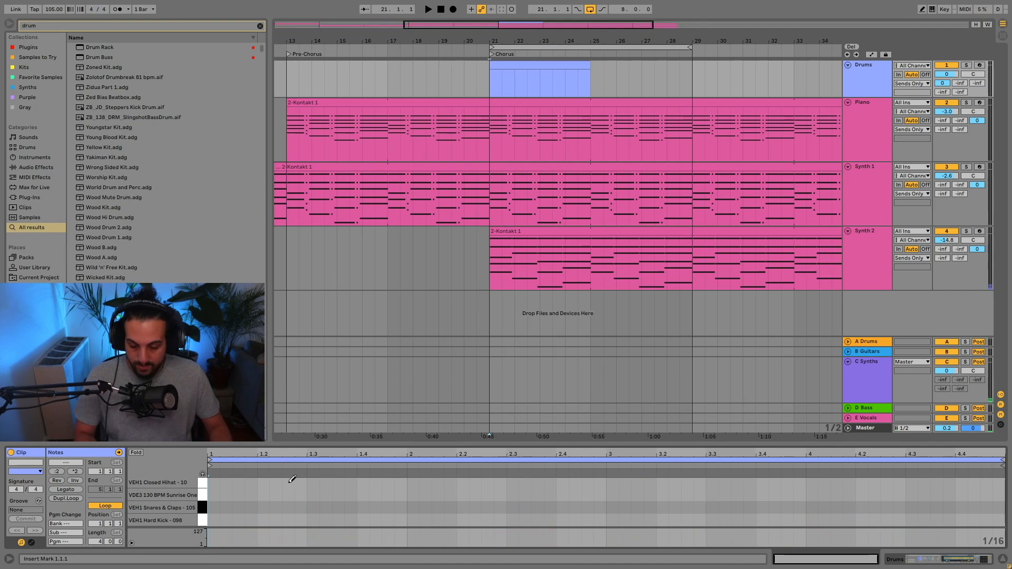
key("b")
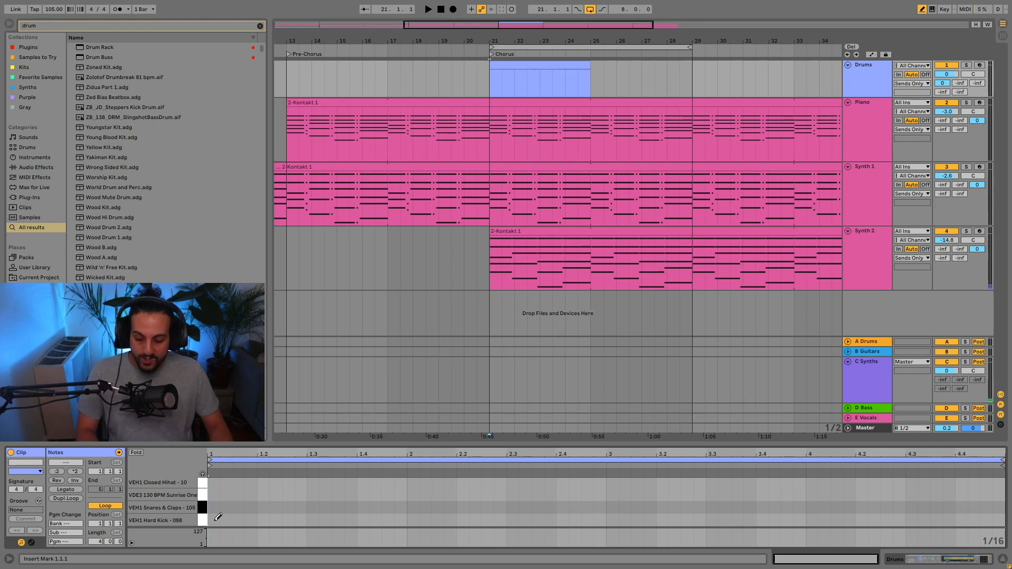
left_click(214, 519)
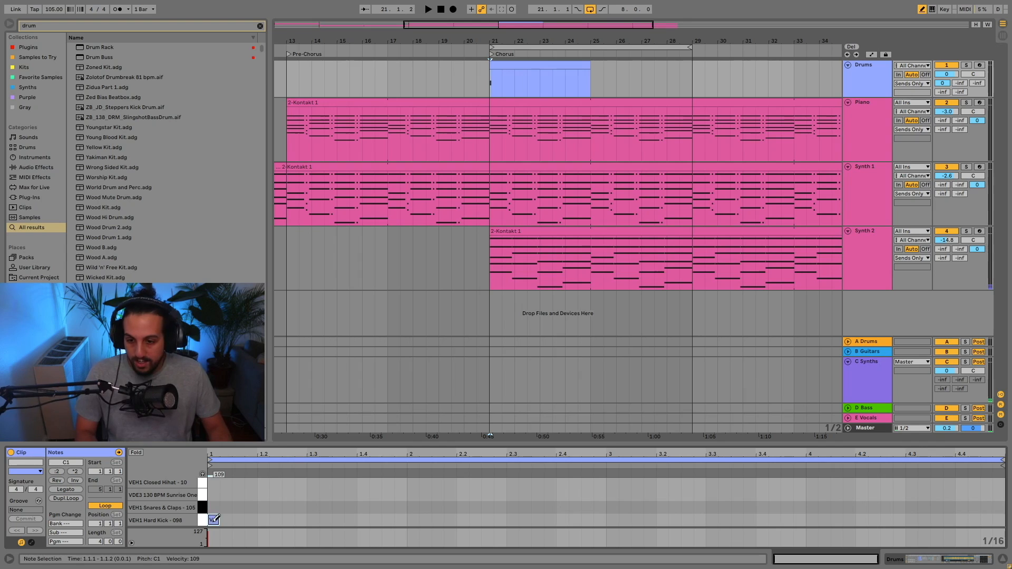
left_click(263, 520)
left_click(313, 519)
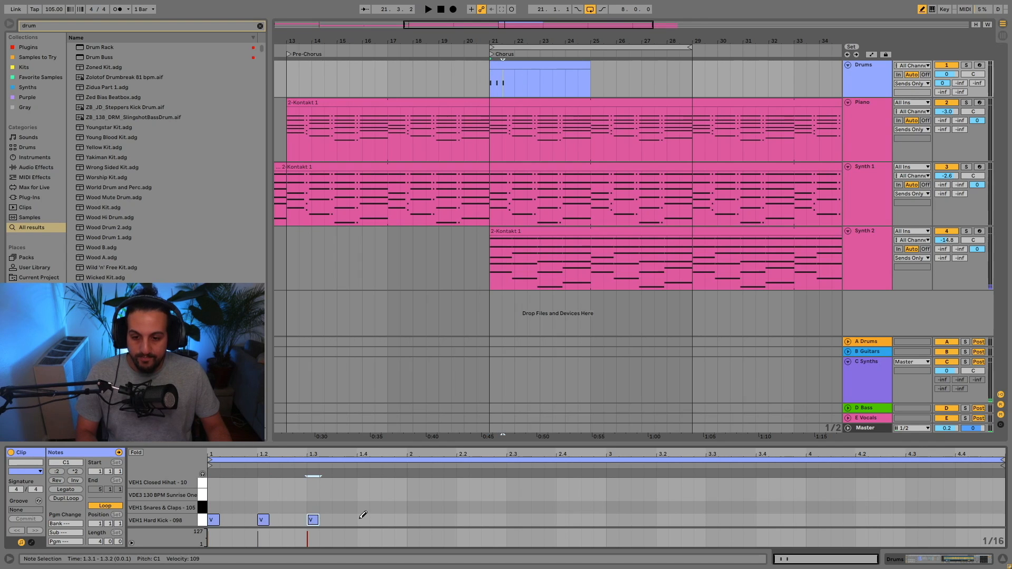
left_click(363, 519)
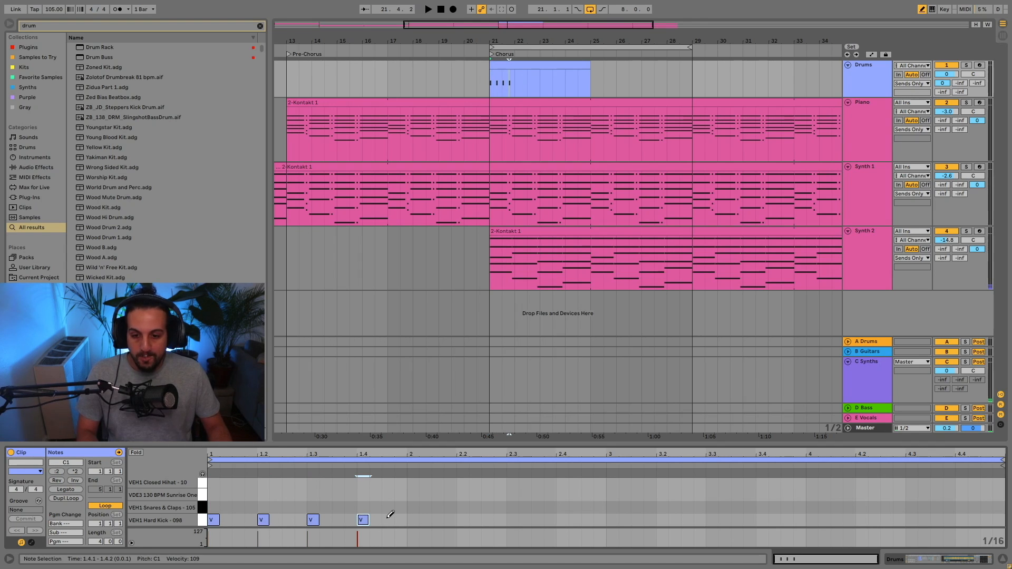
Draw Snares & Claps notes on beats 2 and 4 and sixteenth-note Closed Hihat hits throughout the drum clip's first bar.
left_click(262, 507)
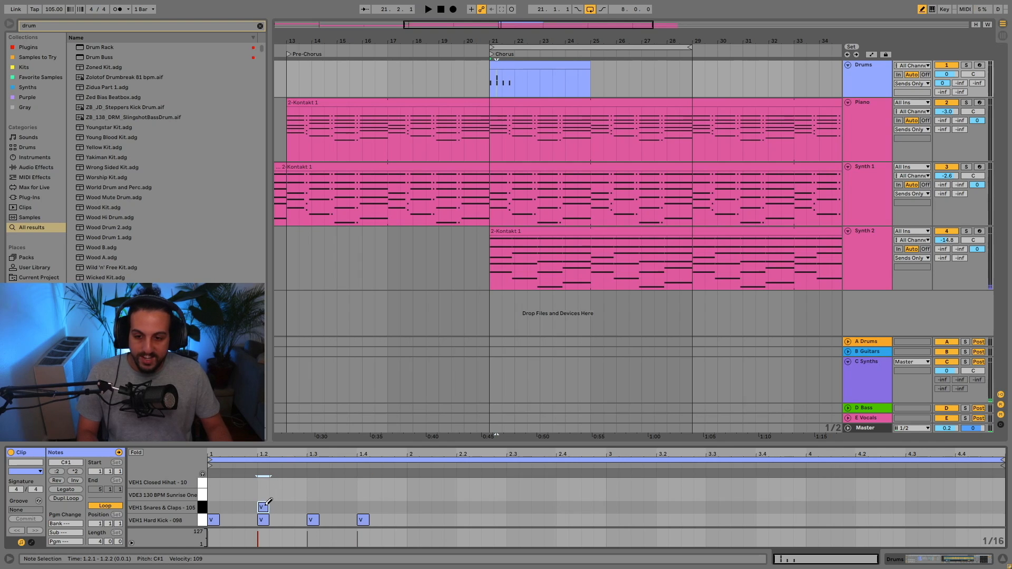
left_click(363, 507)
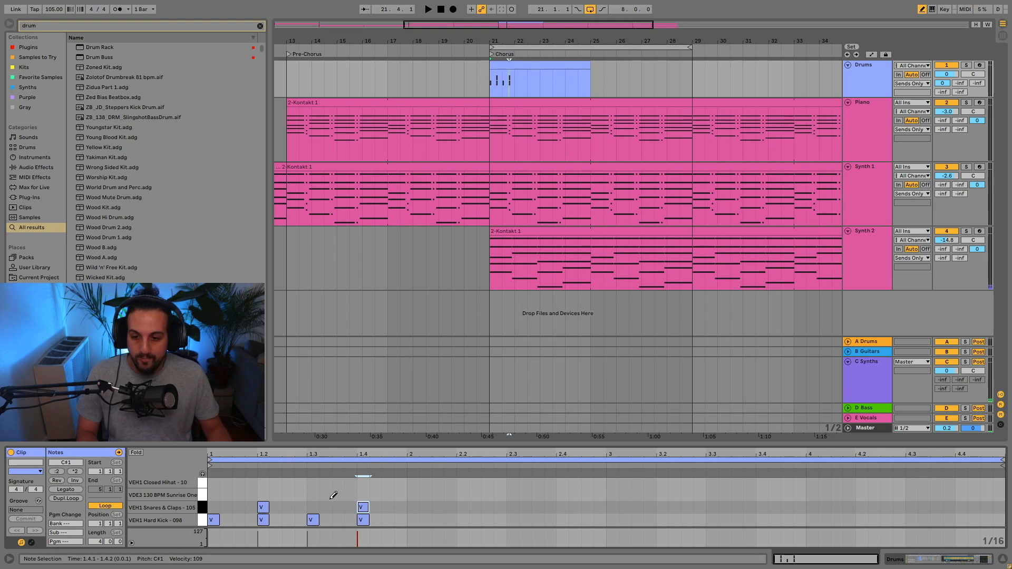
left_click_drag(210, 482, 400, 476)
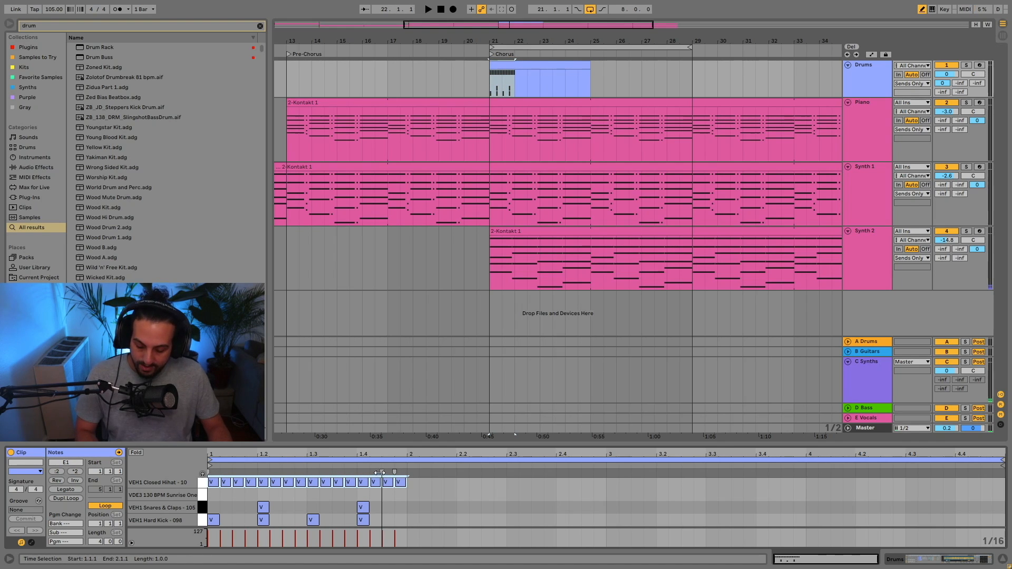
key("b")
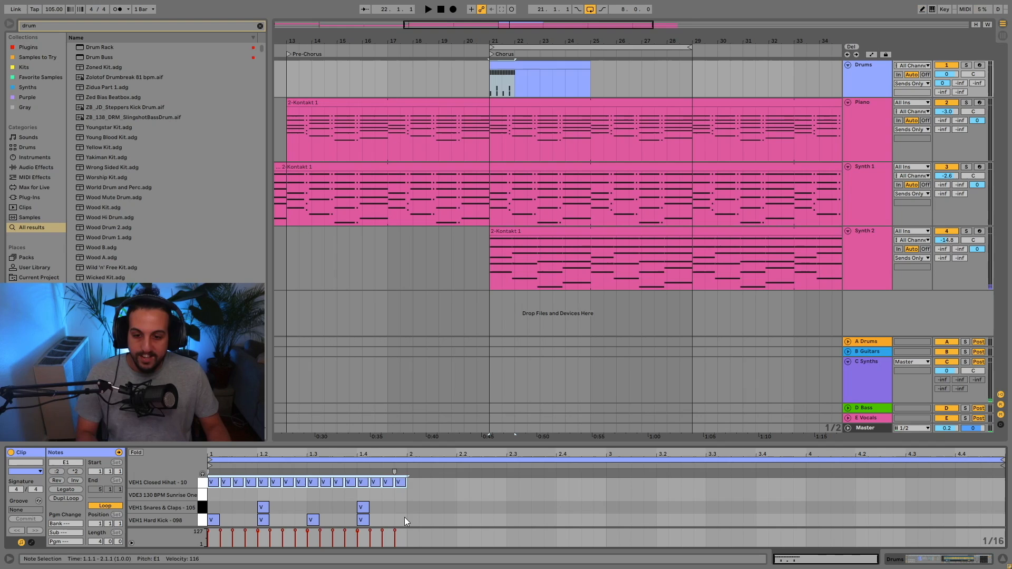
Duplicate all the notes of the drum clip's first bar into bars 2, 3 and 4.
left_click_drag(404, 517, 205, 473)
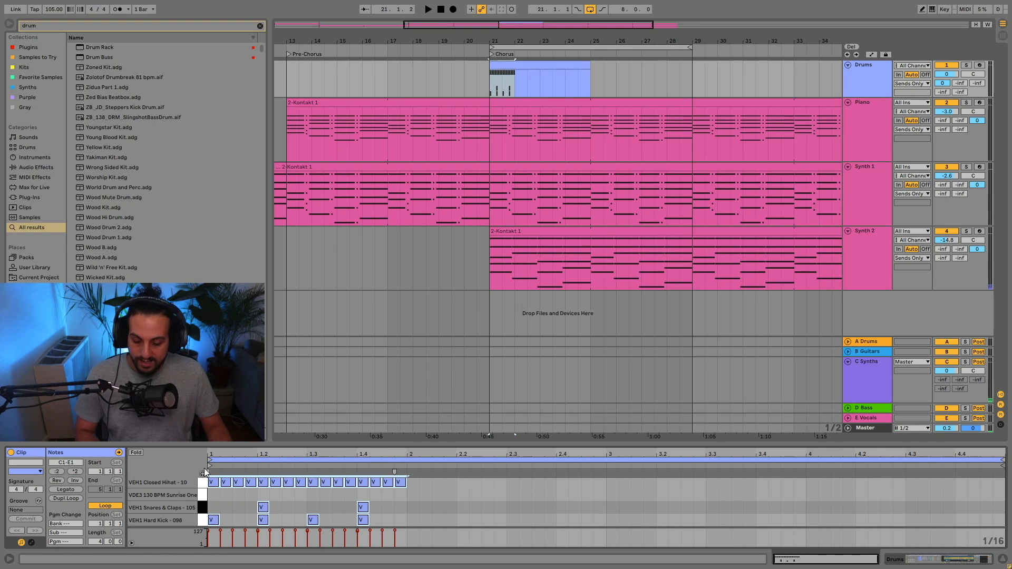
key("ctrl+d")
key("ctrl+d")
key("ctrl+d")
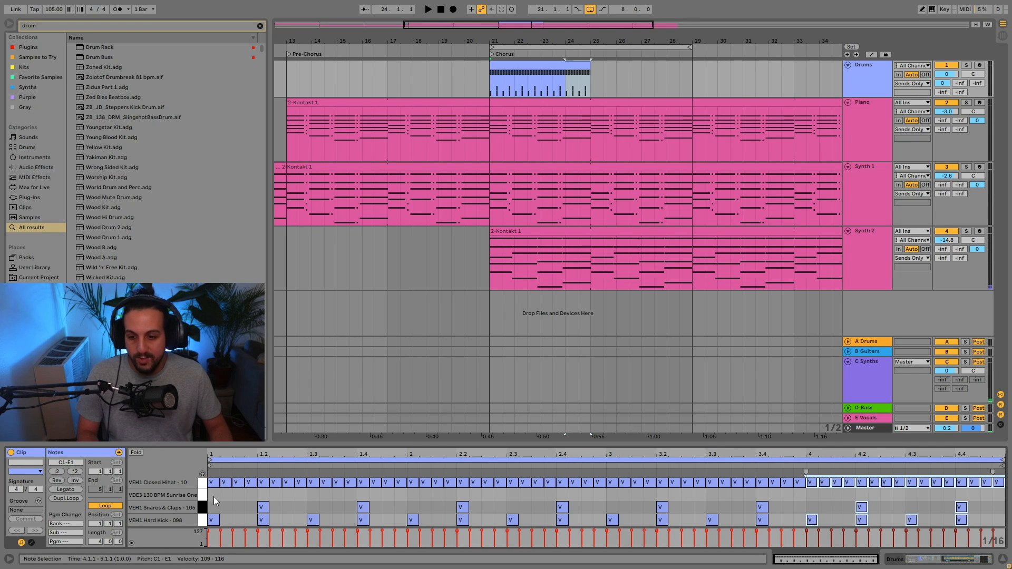
Play the chorus from the start of the drum clip to hear the beat with the piano and synths.
left_click(539, 80)
key("space")
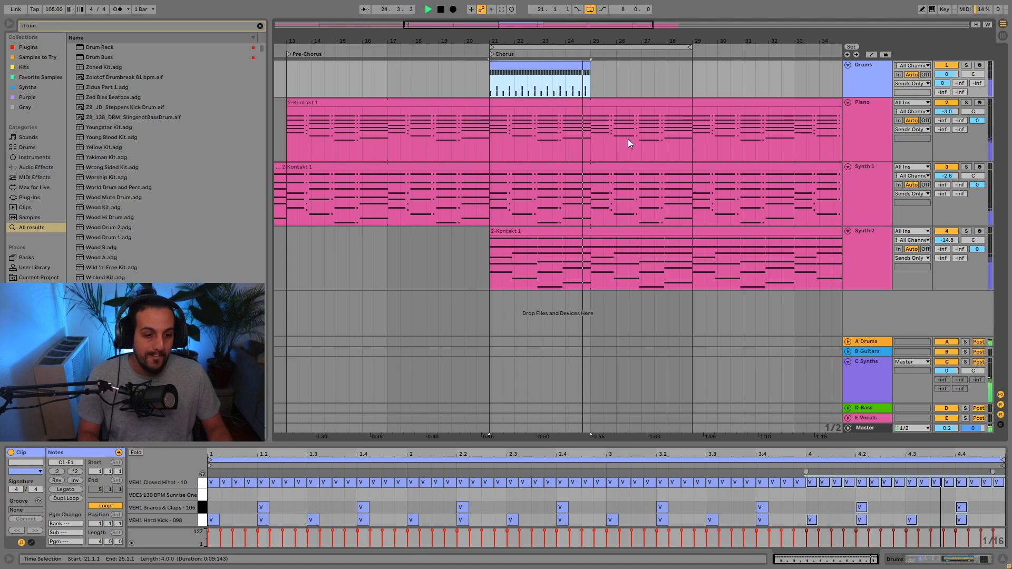
key("space")
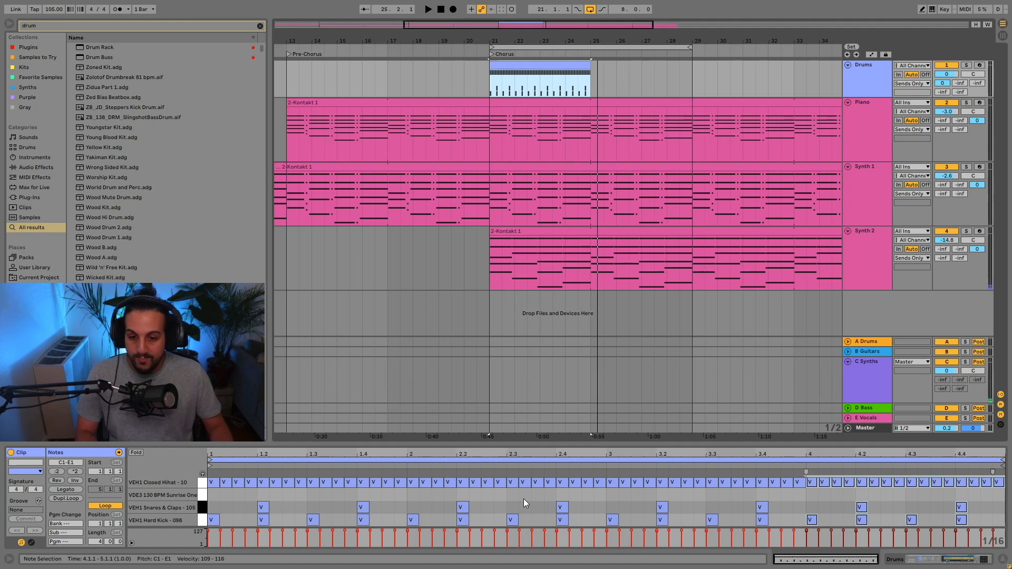
Add VDE3 130 BPM Sunrise notes to the drum clip on beat 4 of bars 2 and 4.
left_click(562, 496)
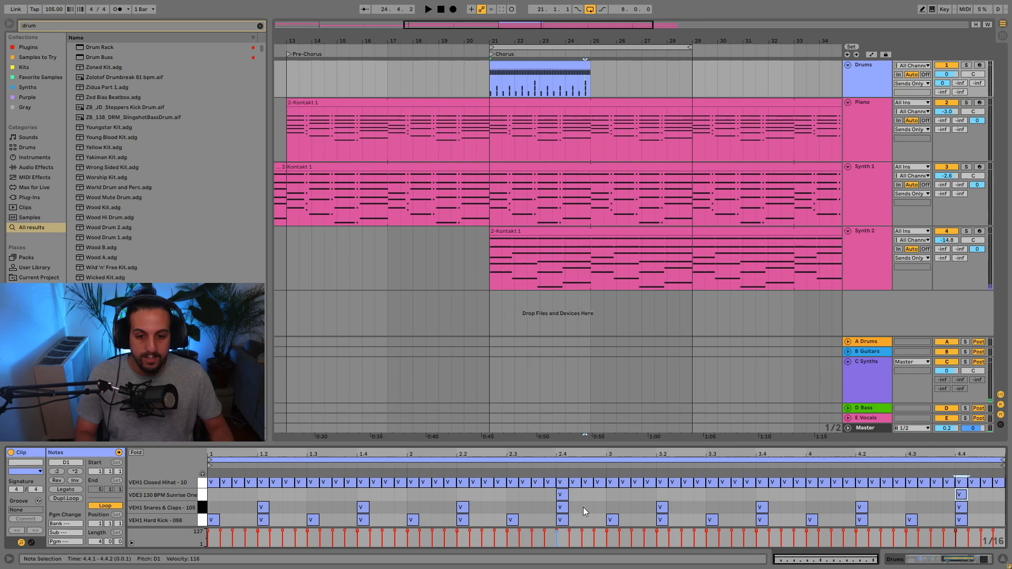
scroll(346, 499, "up", 2)
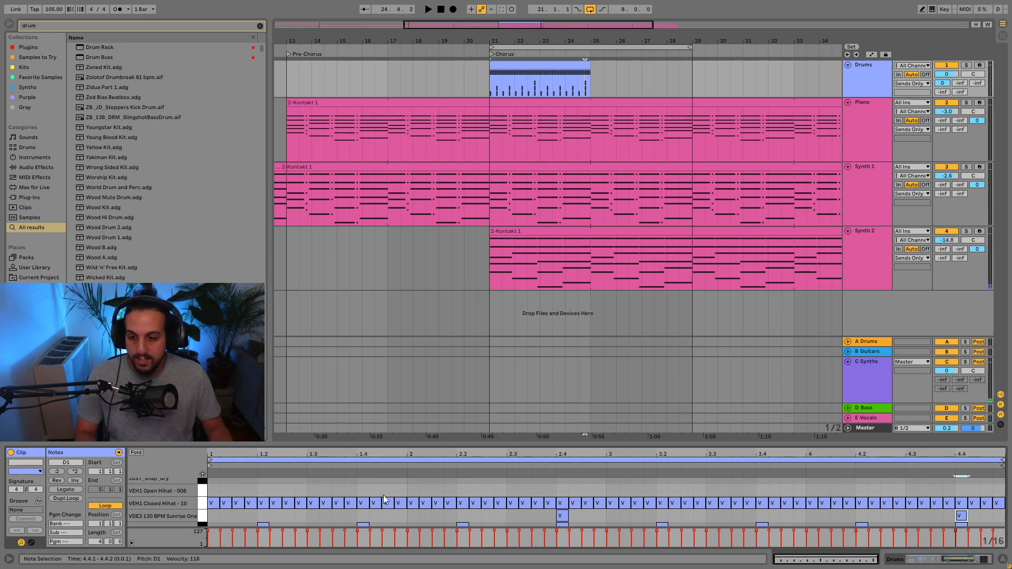
Set the arrangement loop to the four-bar drum clip in the chorus and play the looped section.
key("space")
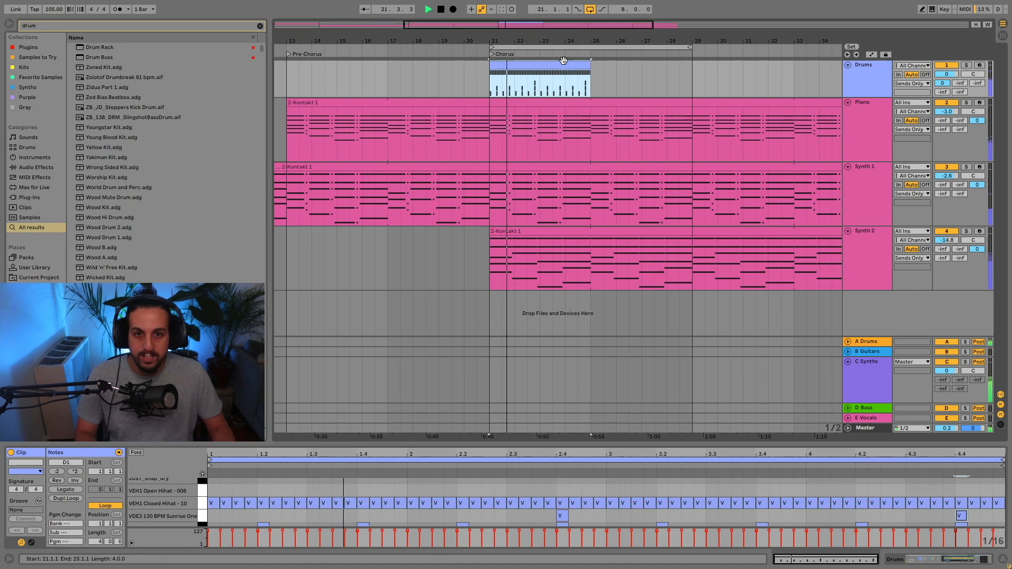
key("space")
left_click(546, 64)
key("ctrl+l")
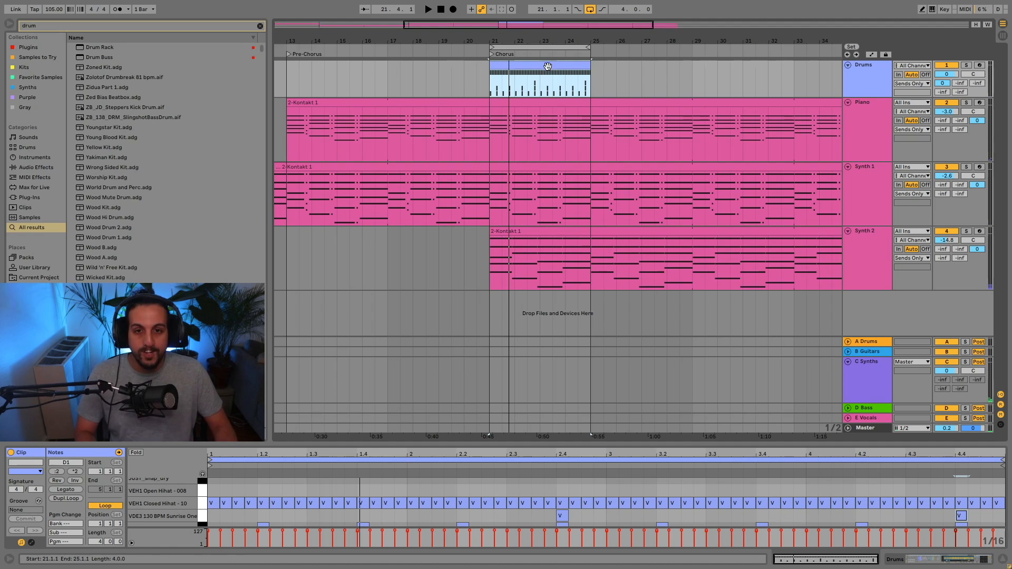
key("space")
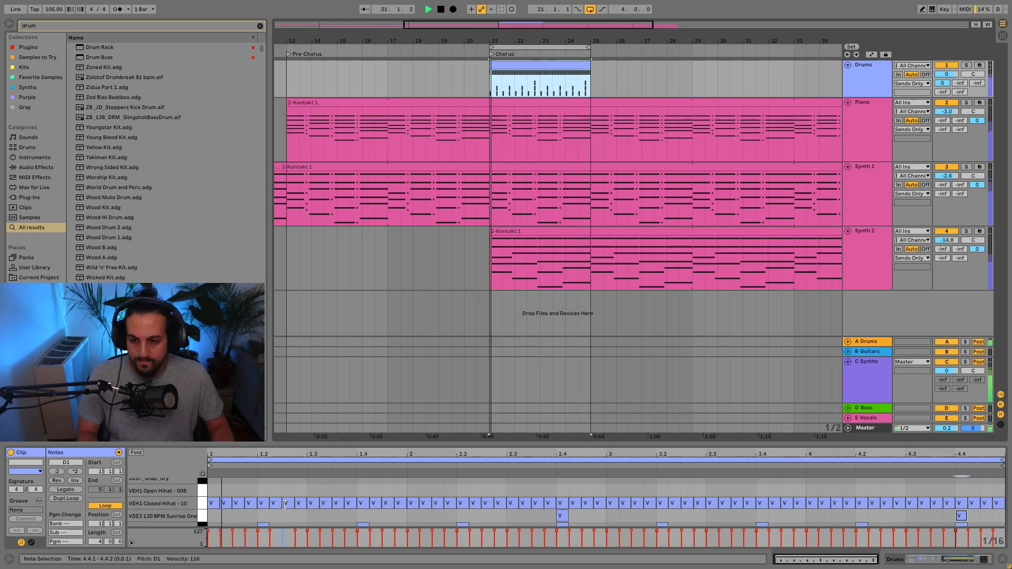
Replace the closed hi-hat with VEH1 Open Hihat notes at 1.3.3, 2.3.3, 3.3.3 and 4.3.2 in the drum clip.
left_click_drag(340, 505, 341, 496)
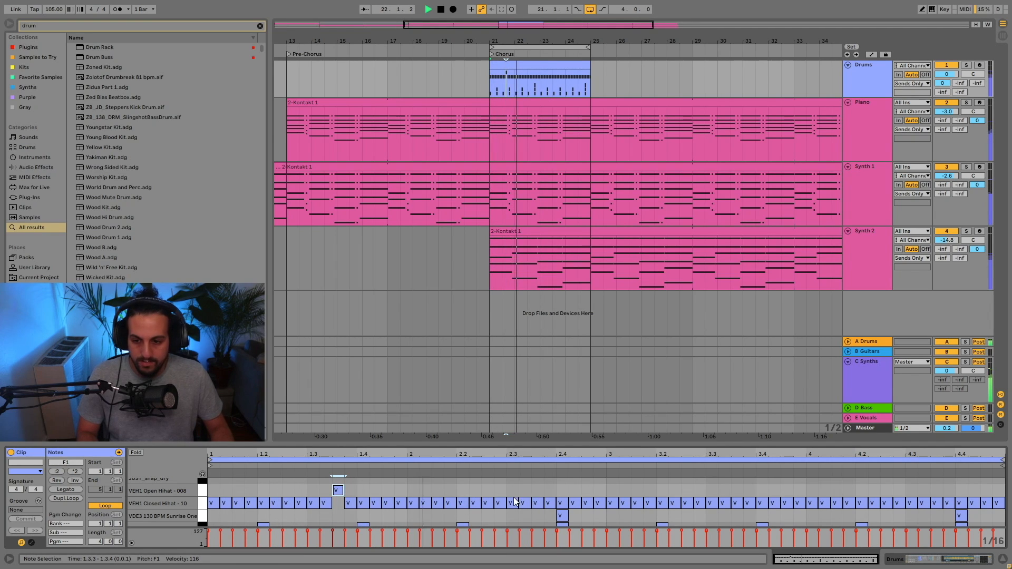
left_click_drag(536, 504, 536, 490)
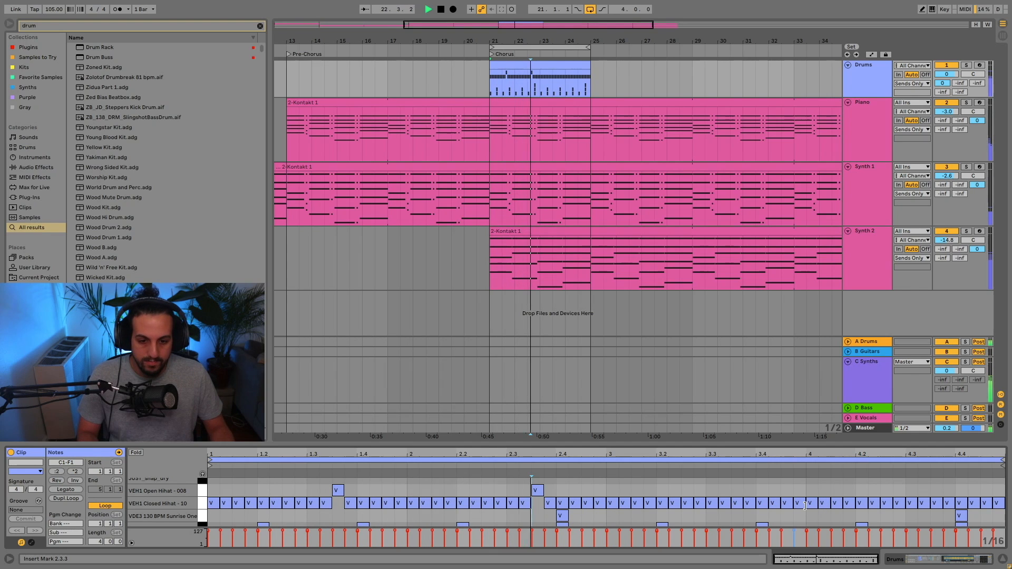
left_click_drag(735, 504, 737, 490)
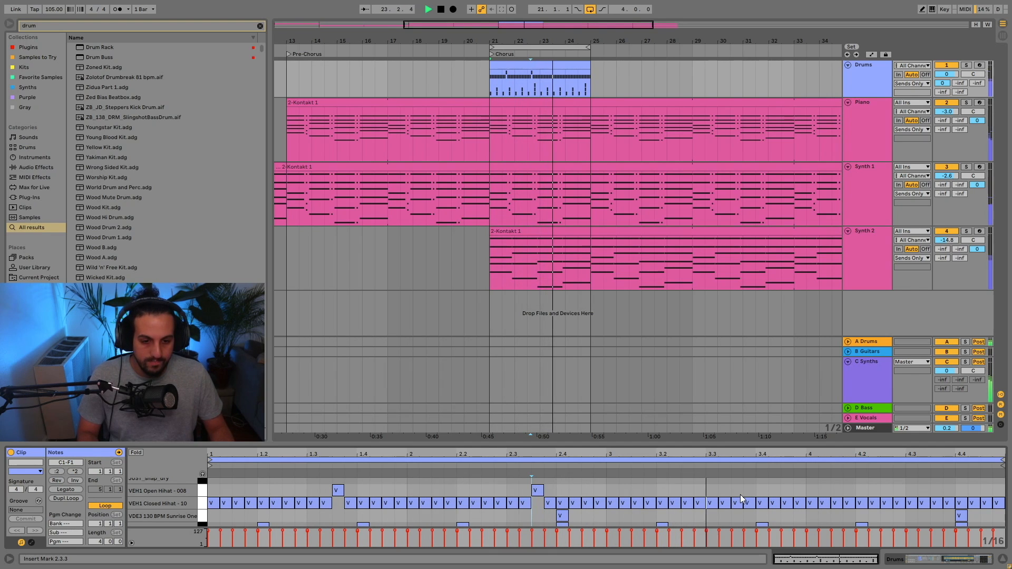
double_click(738, 503)
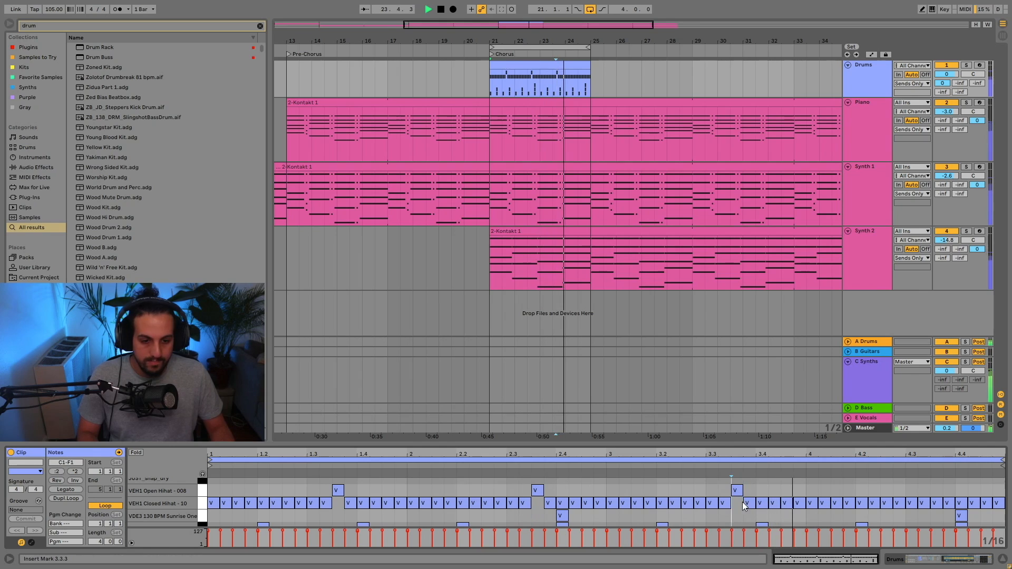
double_click(923, 492)
double_click(923, 503)
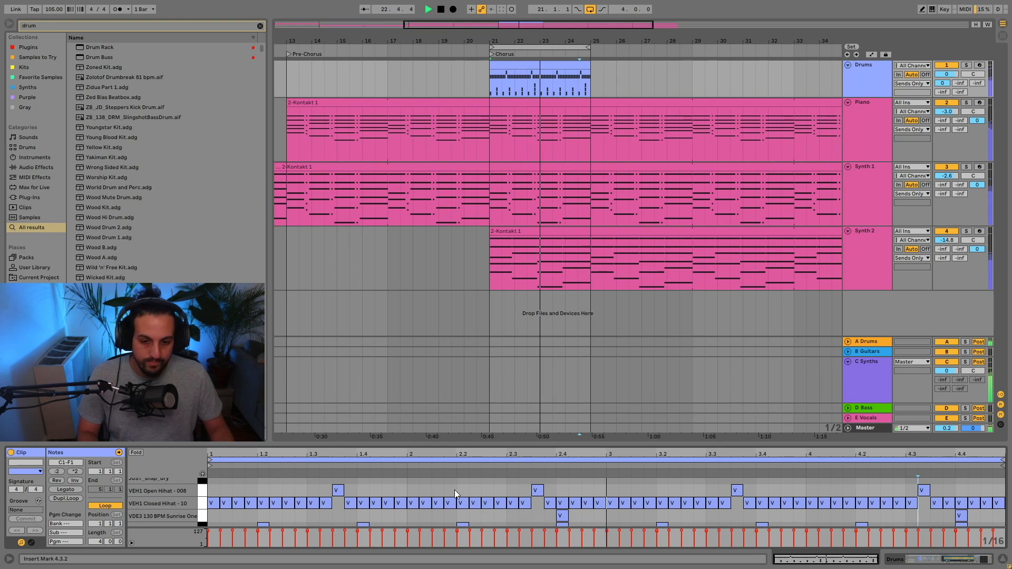
Move the first bar's open hi-hat to 1.3.2 and shift the closed hi-hat there to 1.3.3.
scroll(438, 495, "down", 1)
scroll(438, 495, "down", 1)
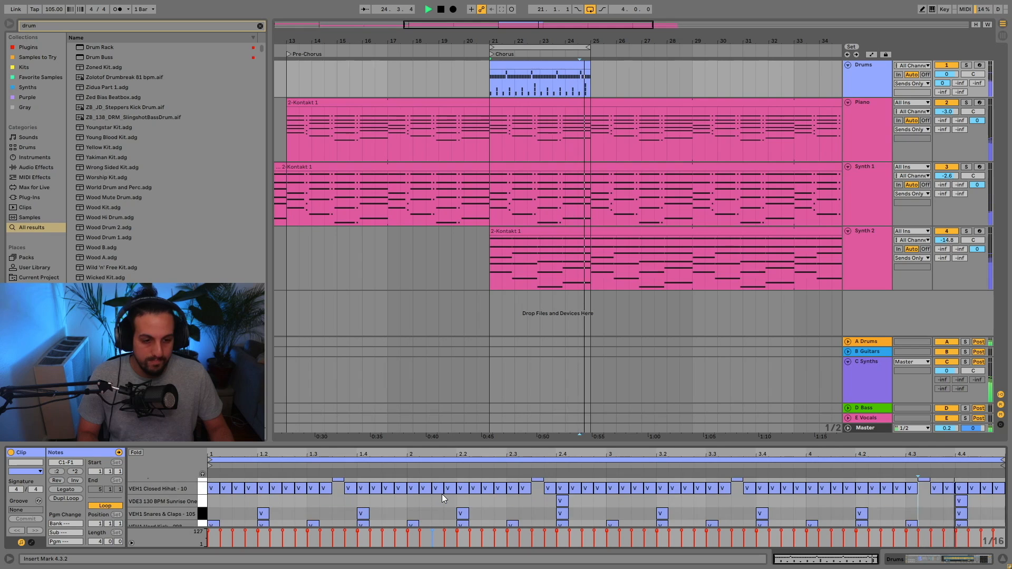
scroll(811, 505, "up", 2)
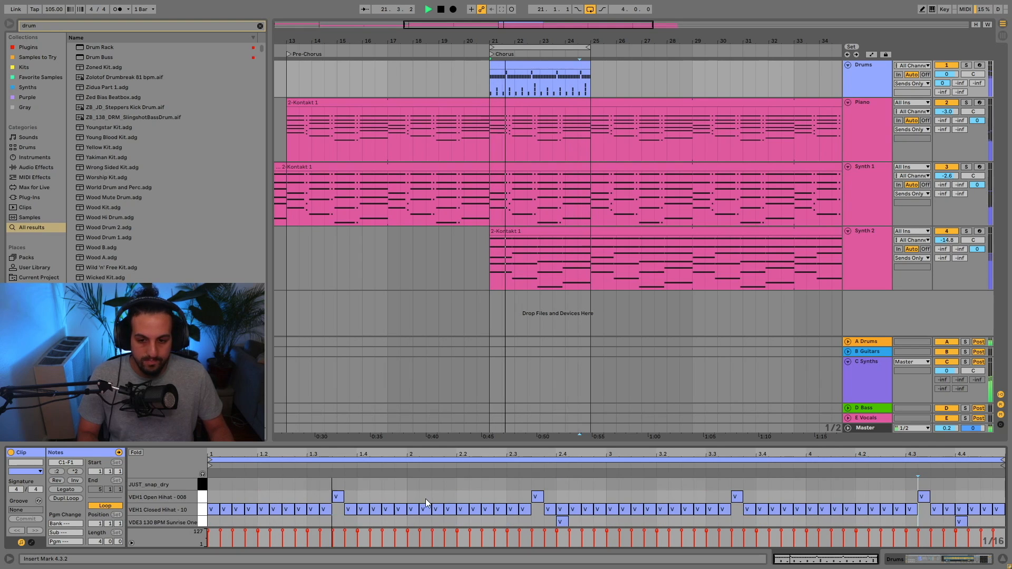
left_click(336, 497)
left_click(320, 497)
left_click_drag(322, 509, 335, 509)
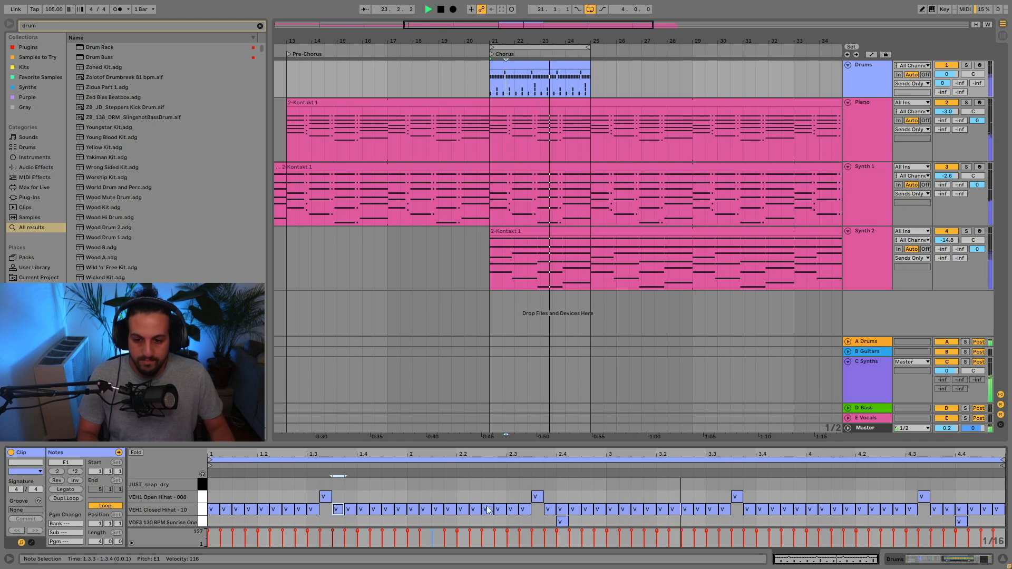
Move the open hi-hats of bars 2 and 3 to 2.3.2 and 3.3.2, with closed hi-hats at 2.3.3 and 3.3.3, and stop playback.
left_click(537, 497)
left_click(525, 497)
left_click_drag(524, 509, 536, 509)
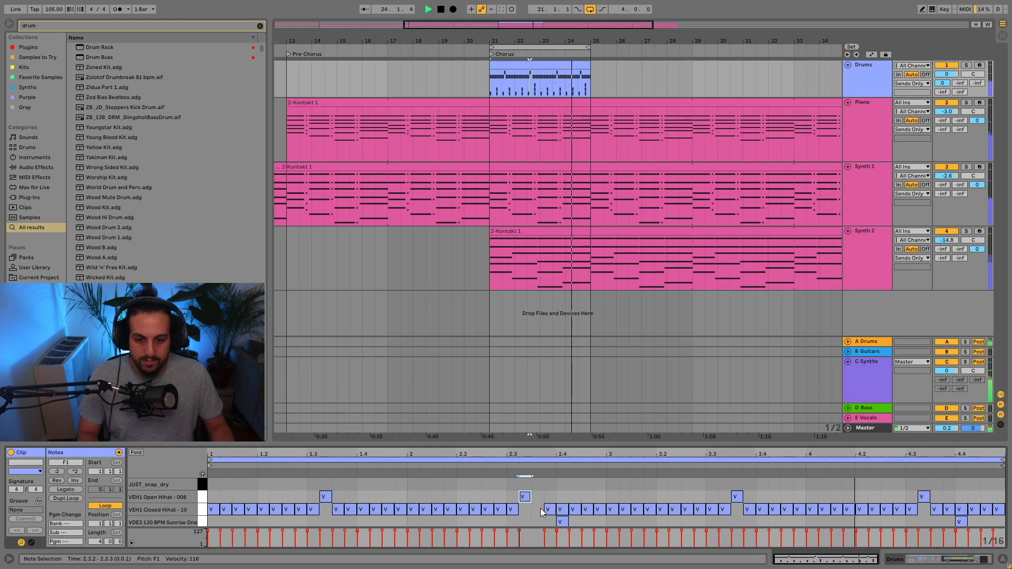
double_click(736, 496)
double_click(724, 496)
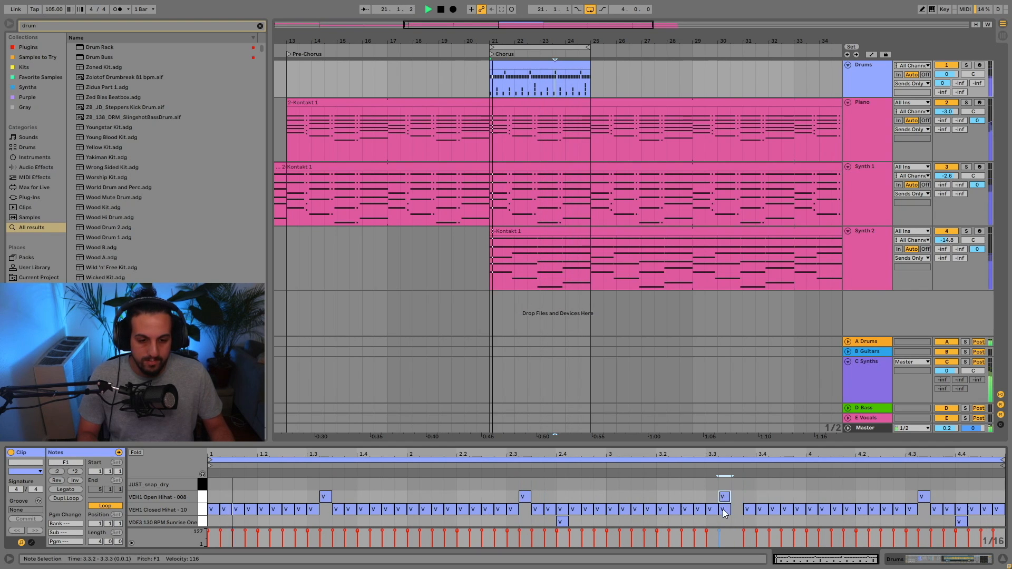
double_click(724, 509)
left_click(735, 508)
double_click(736, 509)
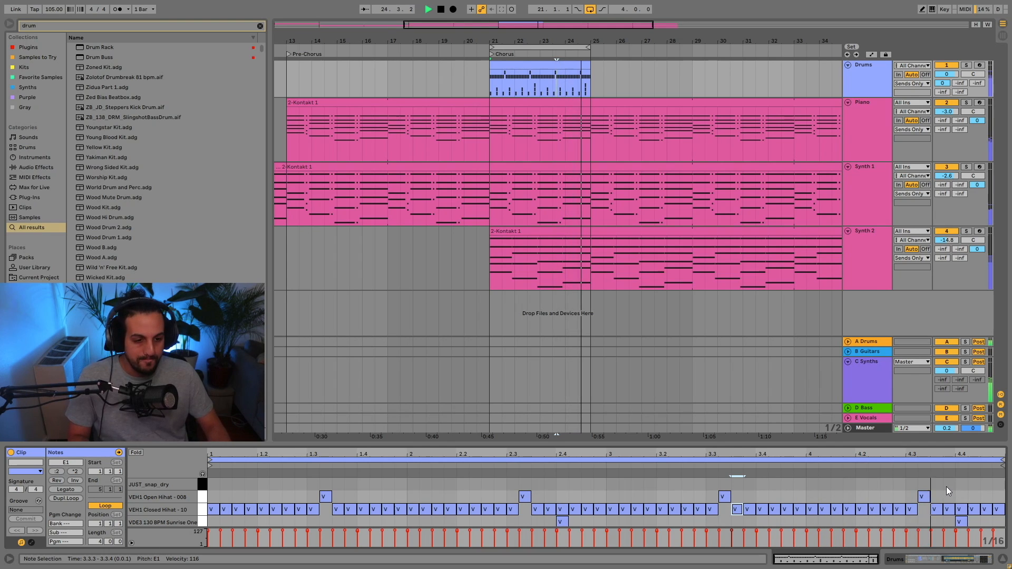
key("space")
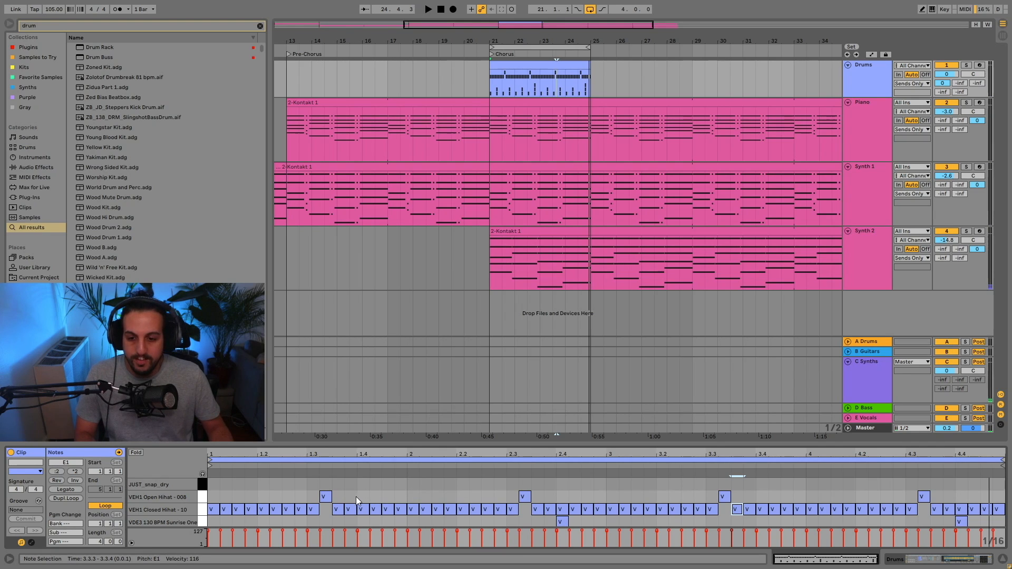
Extend the looping chorus drum clip to 16 bars so it ends at bar 37 with the piano and synth clips.
scroll(369, 495, "down", 2)
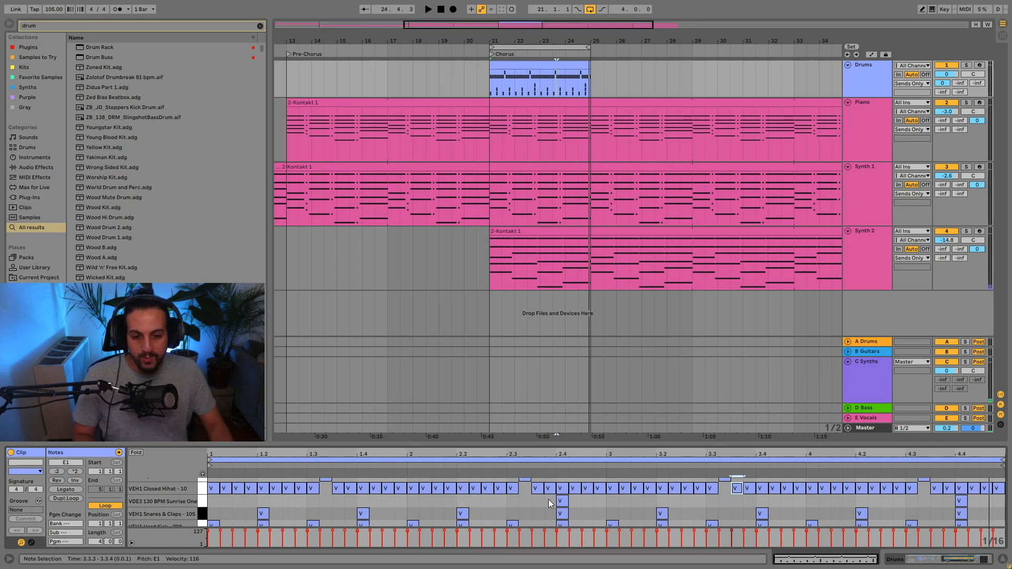
scroll(548, 499, "up", 2)
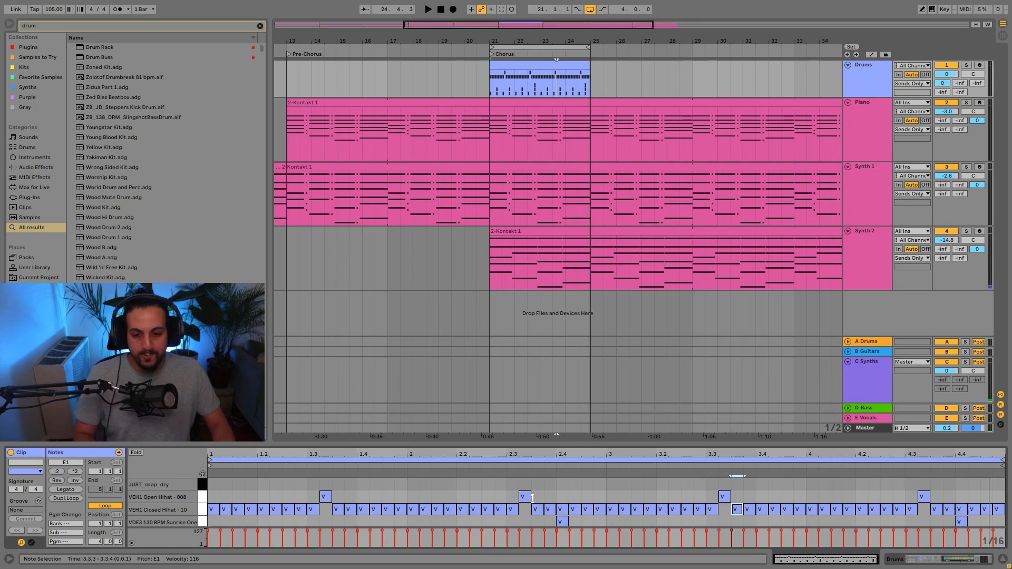
left_click(538, 63)
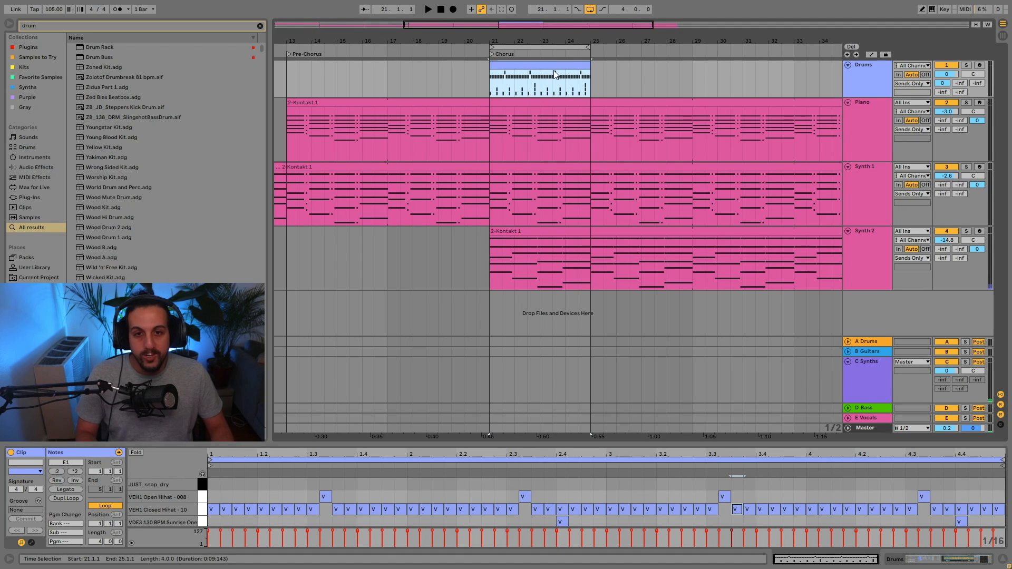
left_click_drag(595, 38, 503, 39)
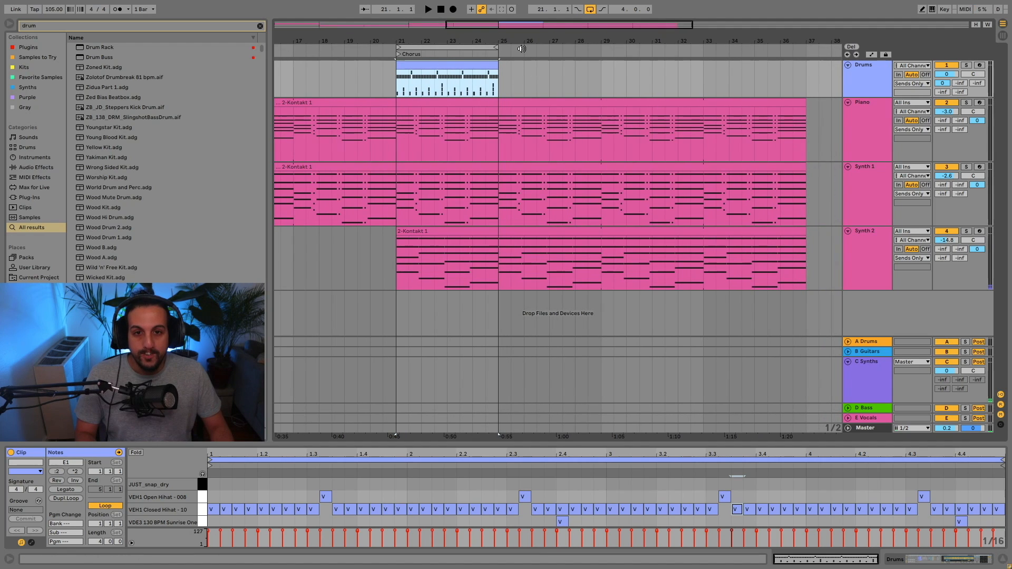
left_click_drag(521, 49, 508, 78)
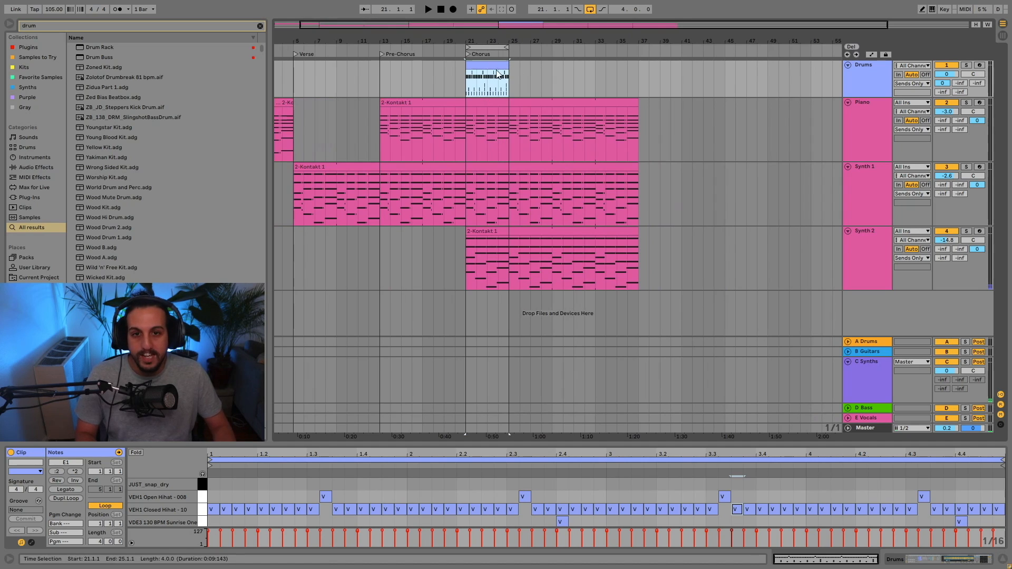
left_click_drag(502, 63, 639, 70)
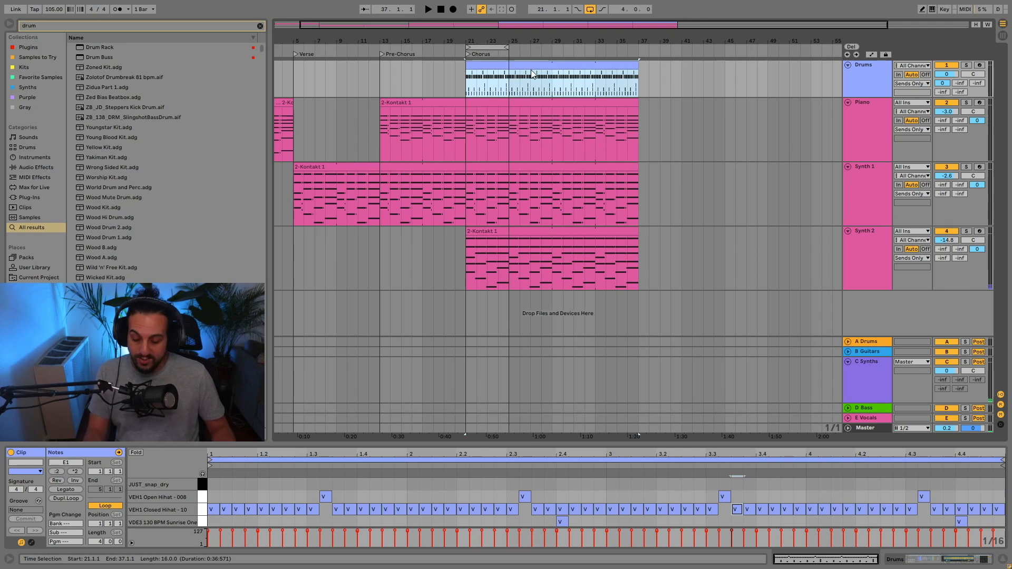
Create an eight-bar MIDI clip on the Drums track for the pre-chorus, with VEH1 Hard Kick notes on all four beats of its first bar.
left_click_drag(379, 76, 465, 87)
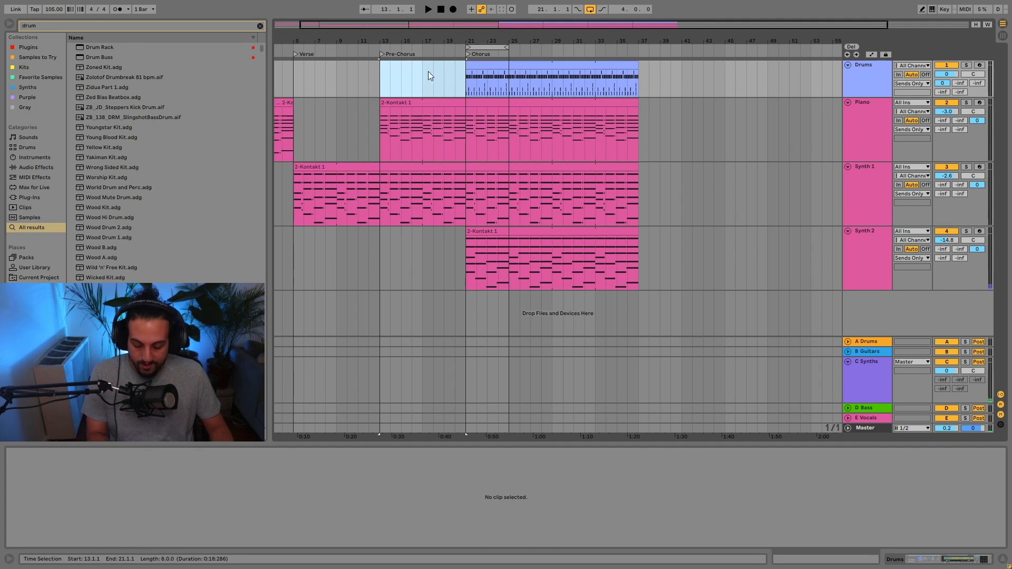
key("ctrl+shift+m")
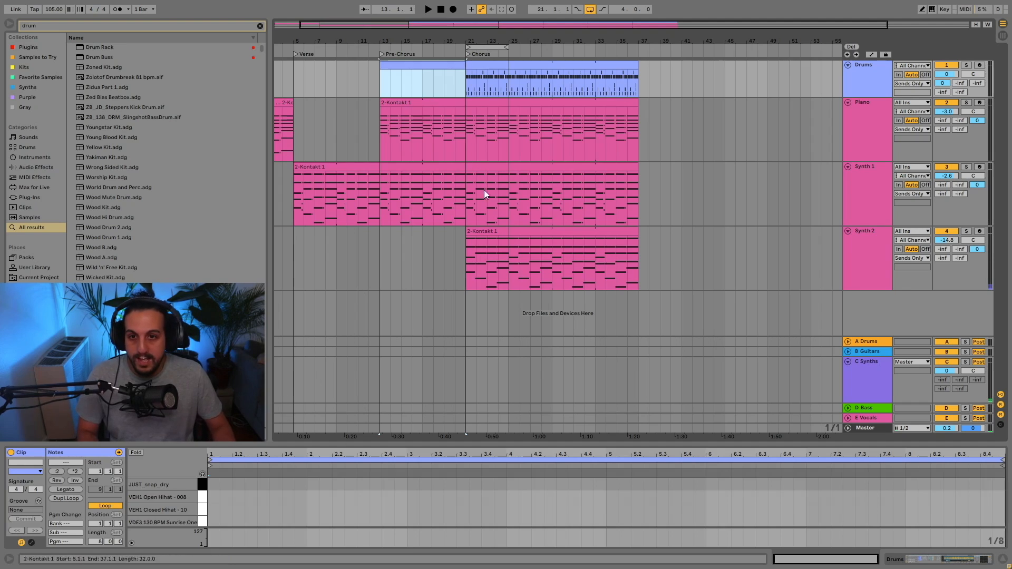
scroll(244, 501, "down", 2)
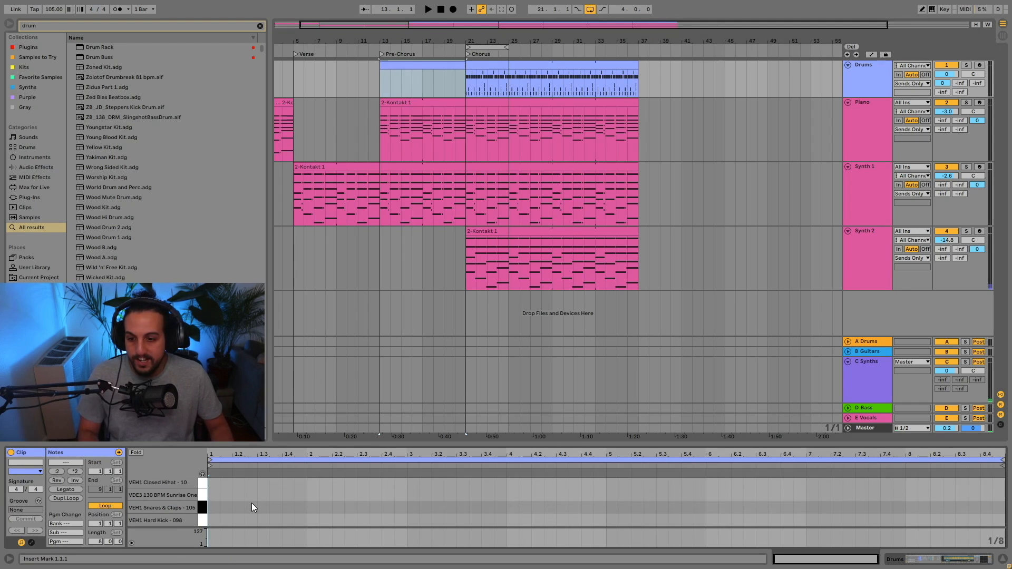
double_click(211, 520)
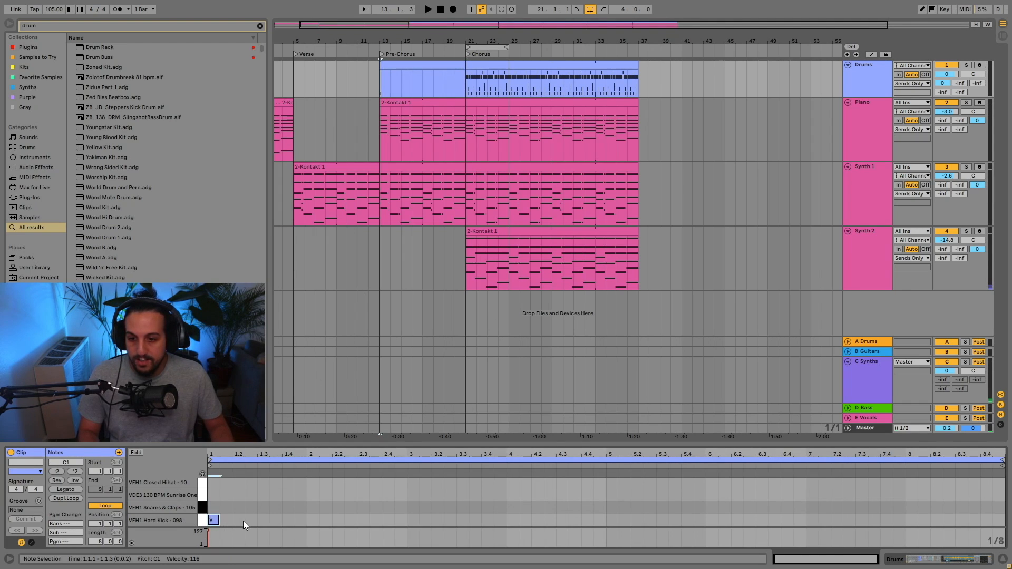
double_click(238, 520)
double_click(263, 520)
double_click(289, 520)
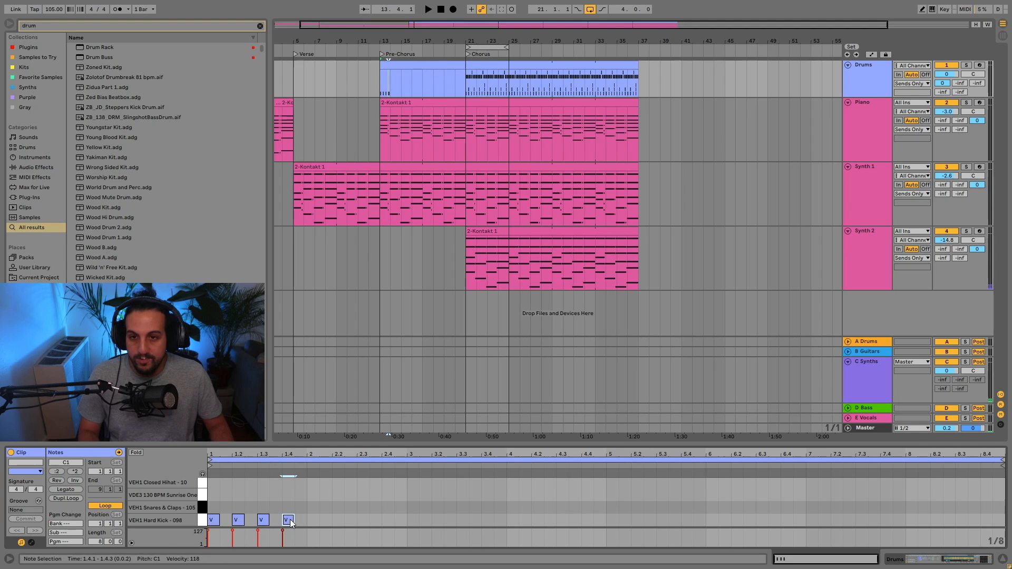
Shorten the pre-chorus drum clip to one bar, turn on its loop and extend it up to the chorus at bar 21.
left_click_drag(462, 64, 390, 77)
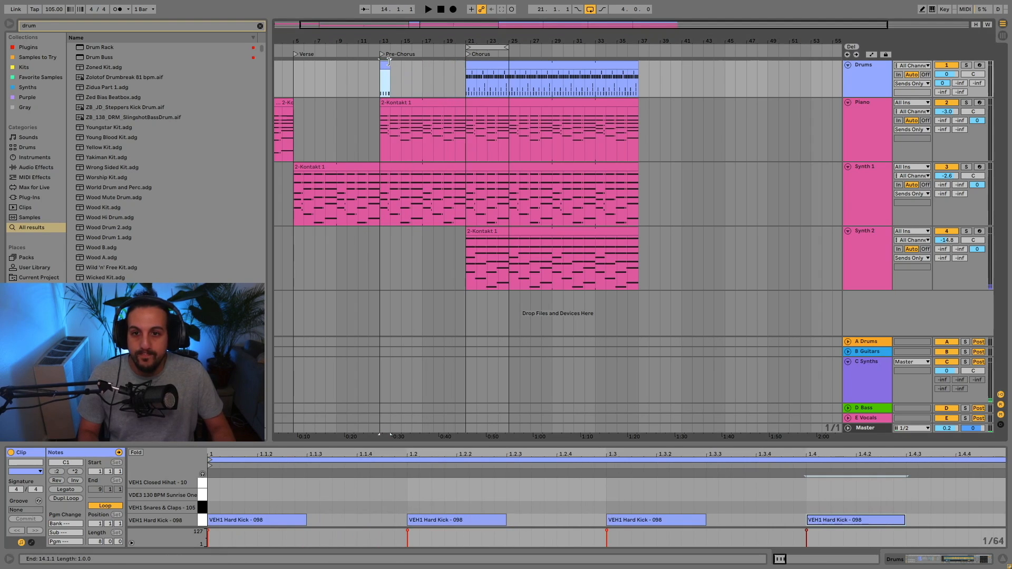
key("ctrl+j")
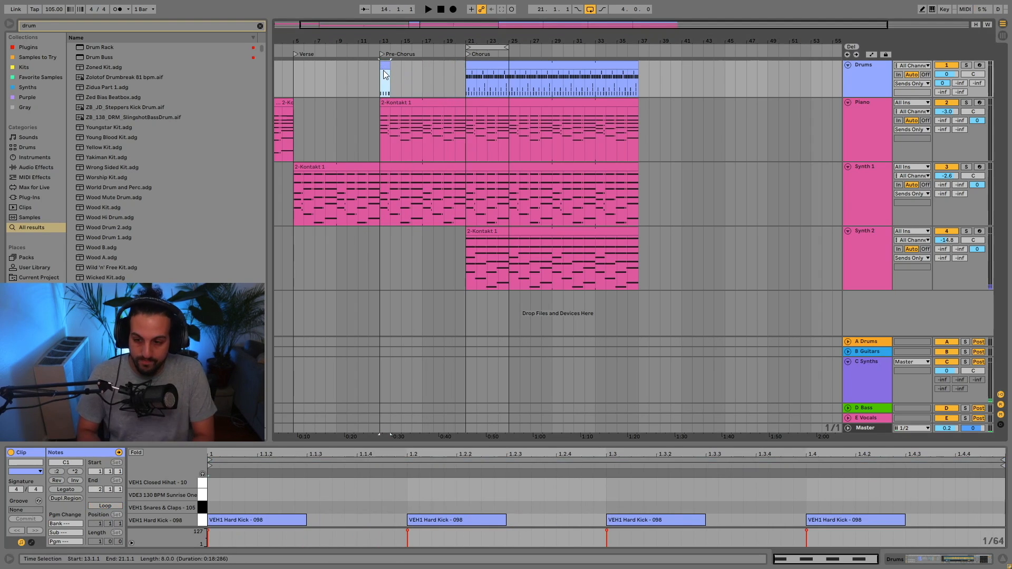
left_click(105, 506)
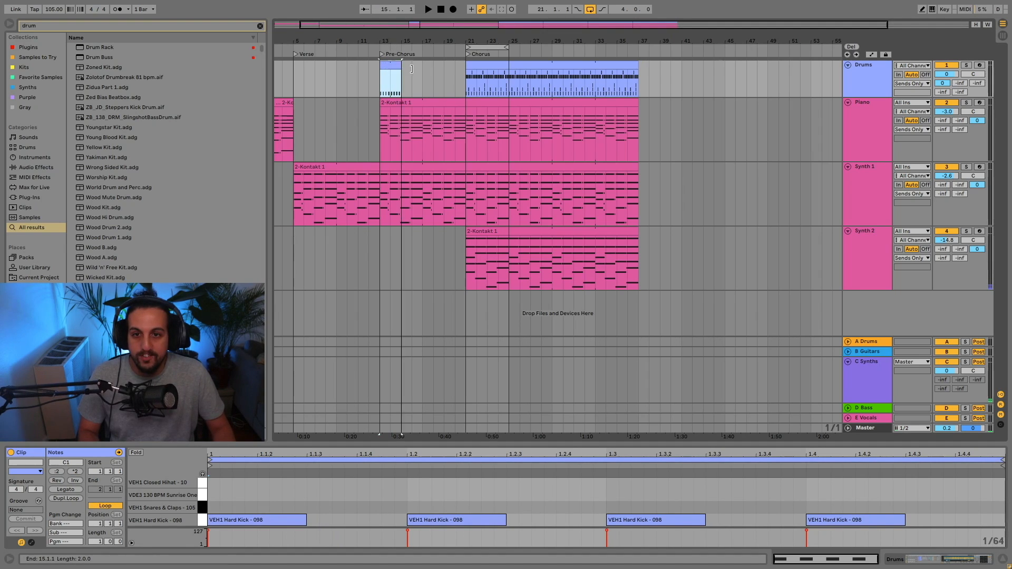
left_click_drag(411, 68, 463, 69)
Play the pre-chorus from bar 13 to hear the kick pattern with the piano and synth.
key("space")
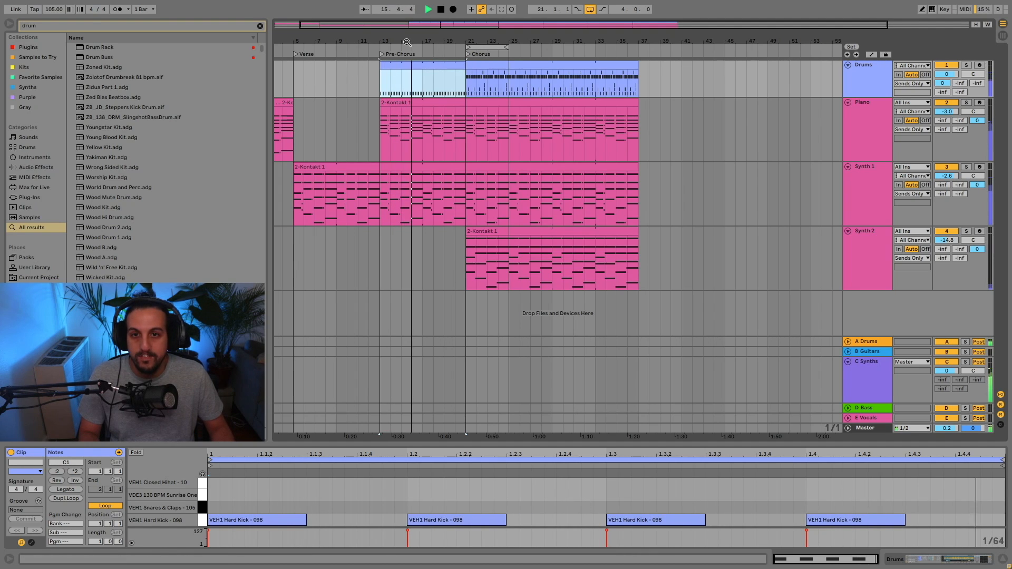
left_click_drag(407, 41, 431, 41)
key("space")
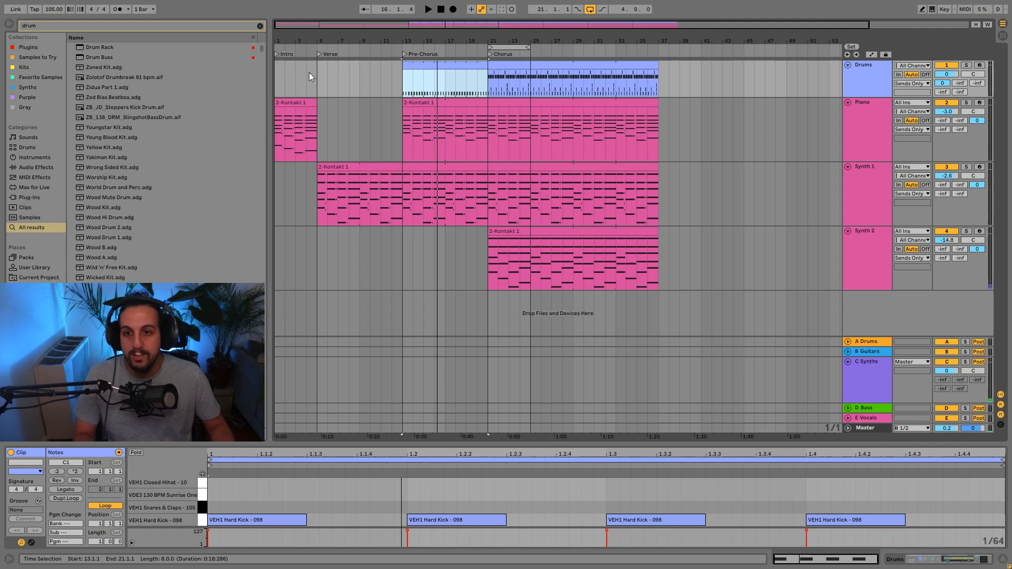
left_click(285, 74)
left_click(423, 63)
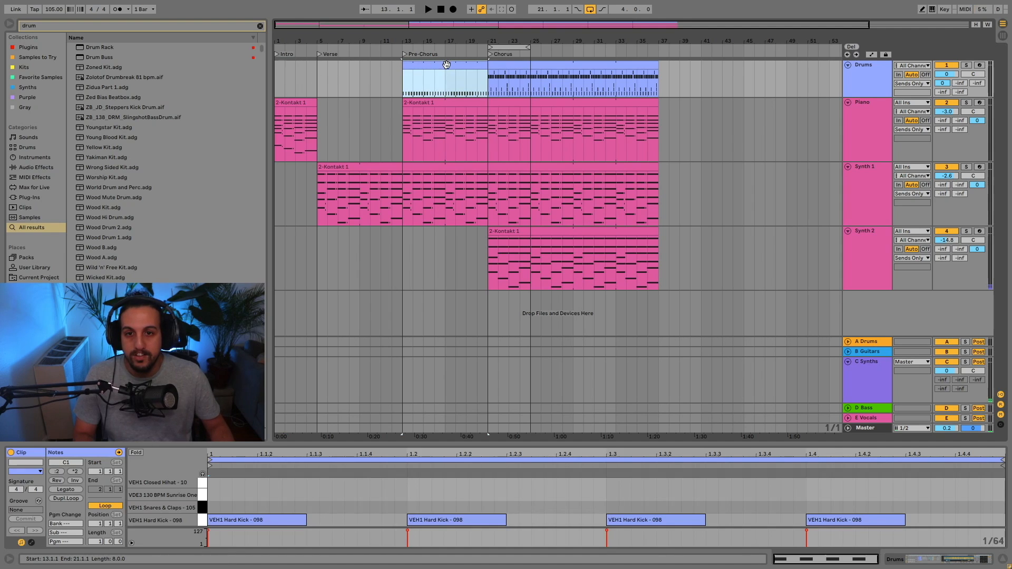
key("space")
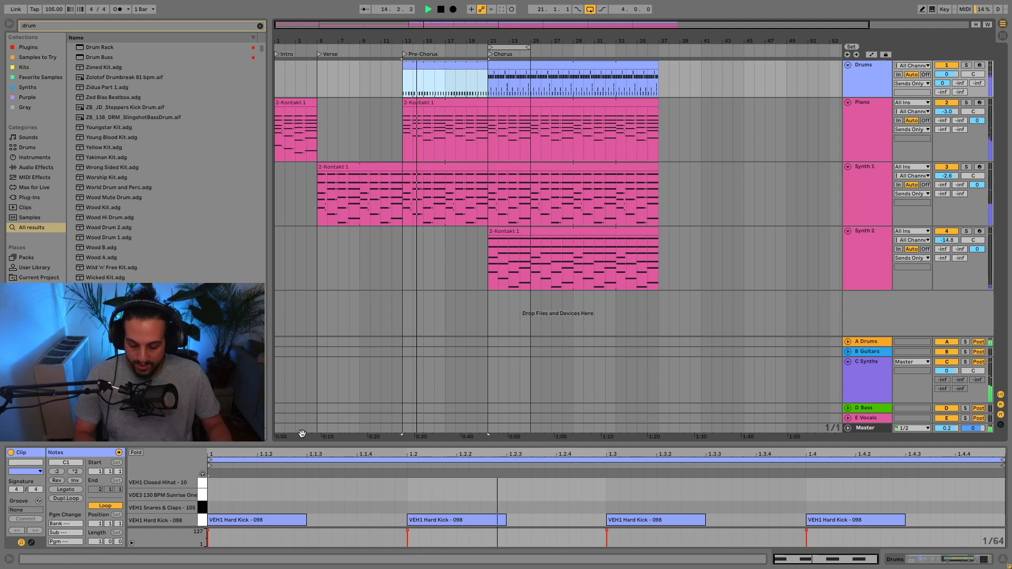
Turn on draw mode and add a VEH1 Closed Hihat note at the very start of the pre-chorus drum clip.
key("b")
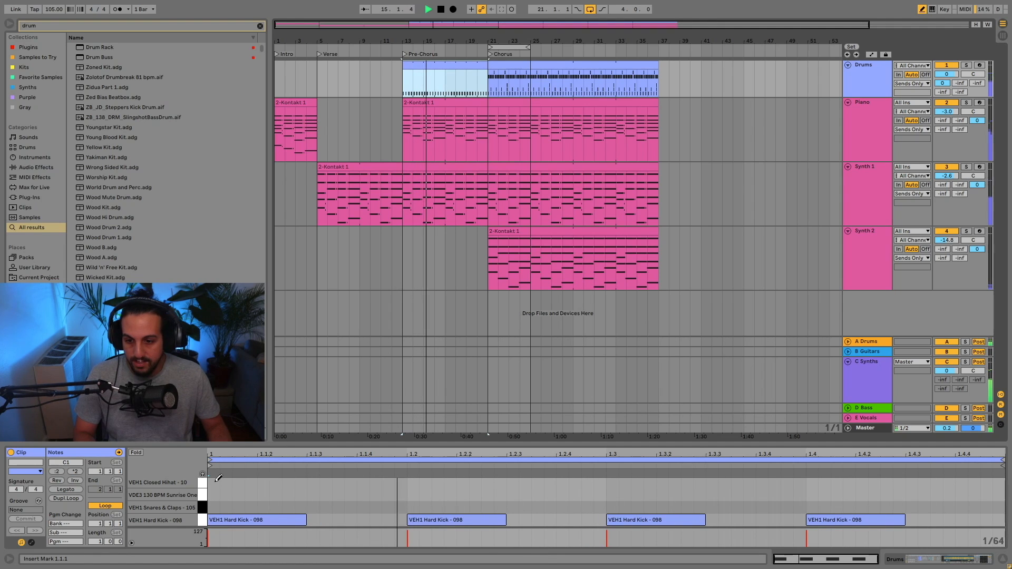
scroll(217, 478, "up", 2)
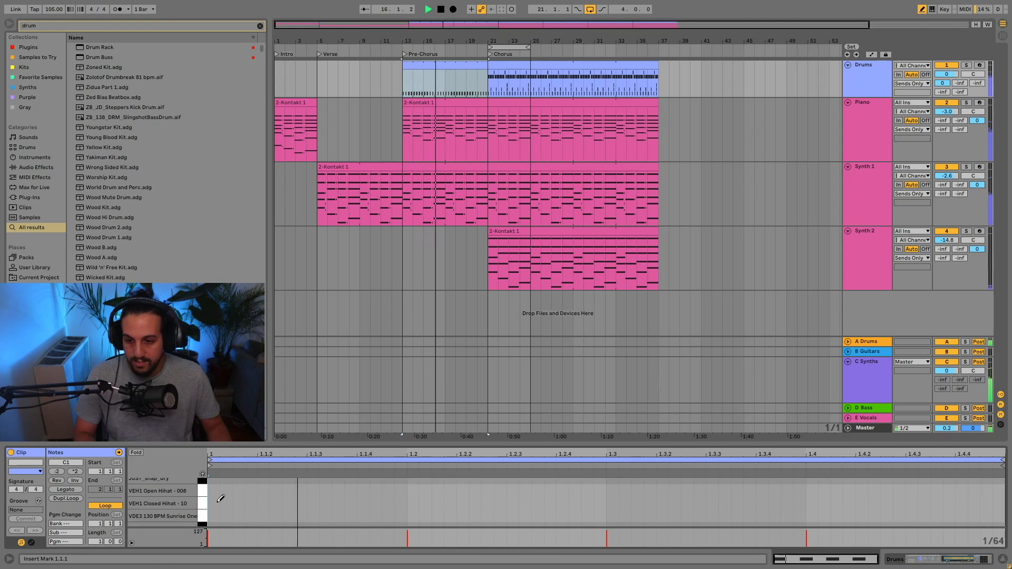
left_click(215, 502)
left_click(238, 502)
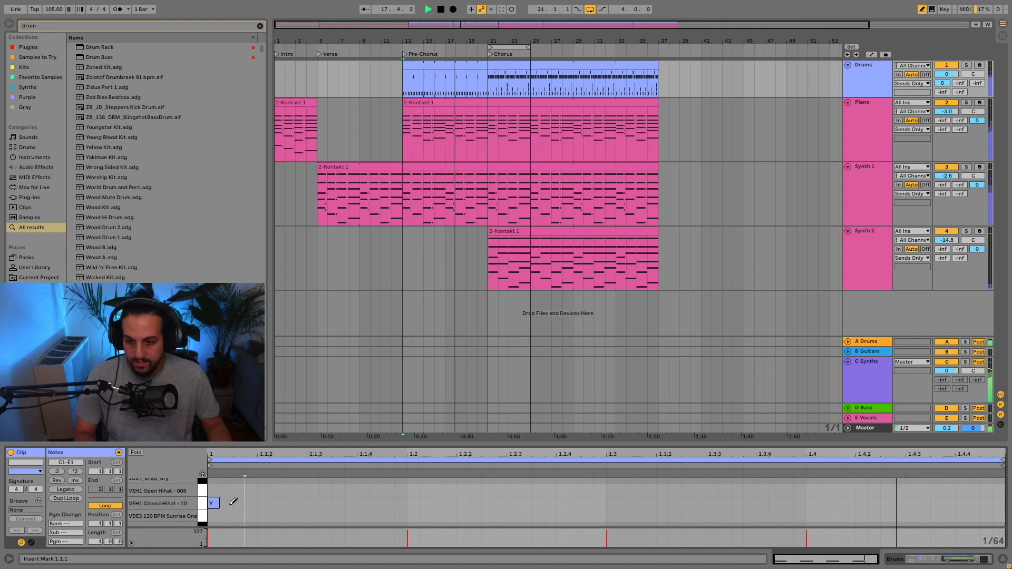
left_click_drag(244, 502, 239, 501)
left_click(238, 503)
left_click(251, 503)
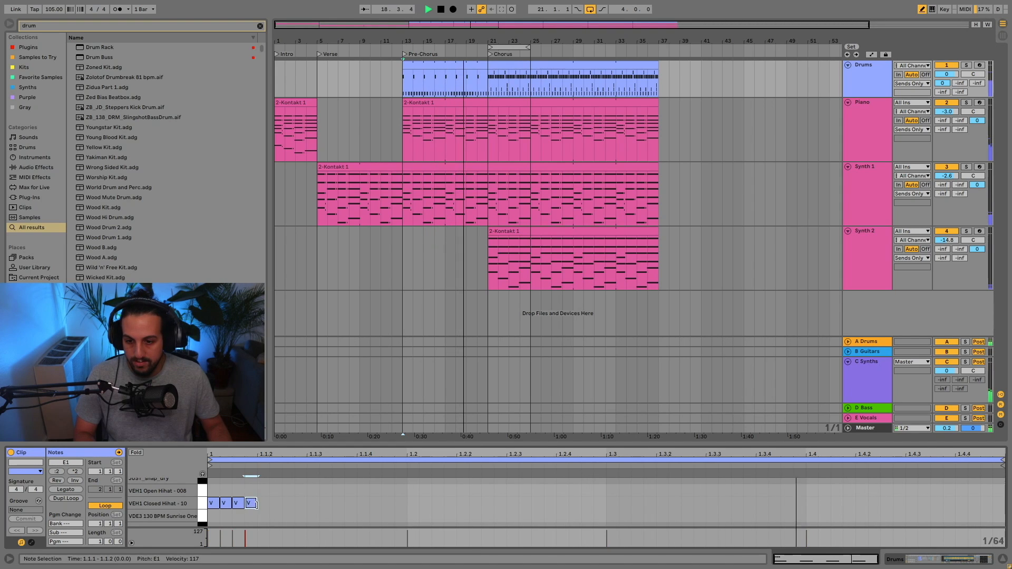
left_click(251, 503)
left_click(238, 503)
left_click(214, 504)
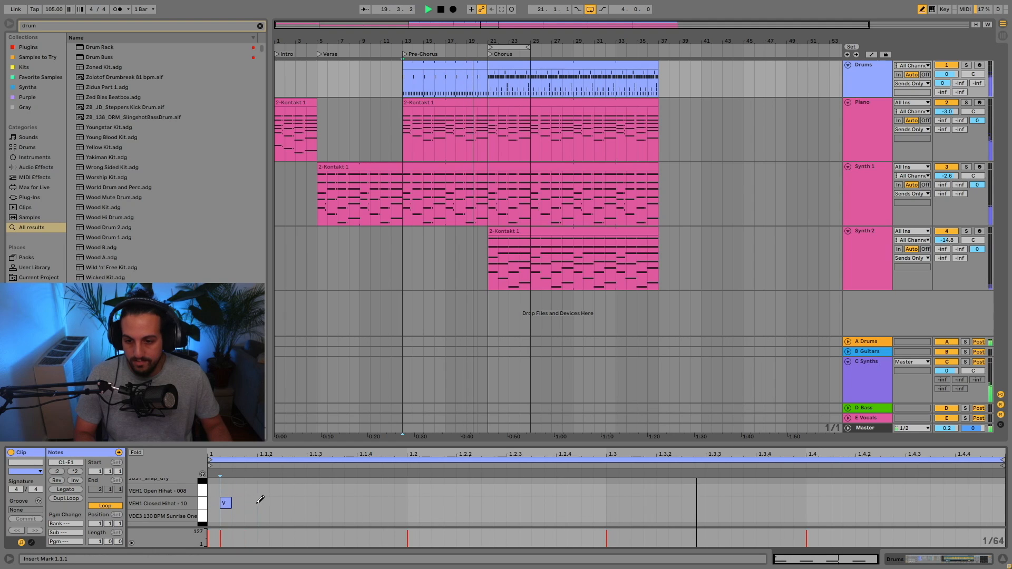
left_click(213, 503)
left_click(226, 503)
Add short VEH1 Closed Hihat notes on each remaining sixteenth of beats 1 and 2, from 1.1.2 through 1.2.4.
left_click(263, 503)
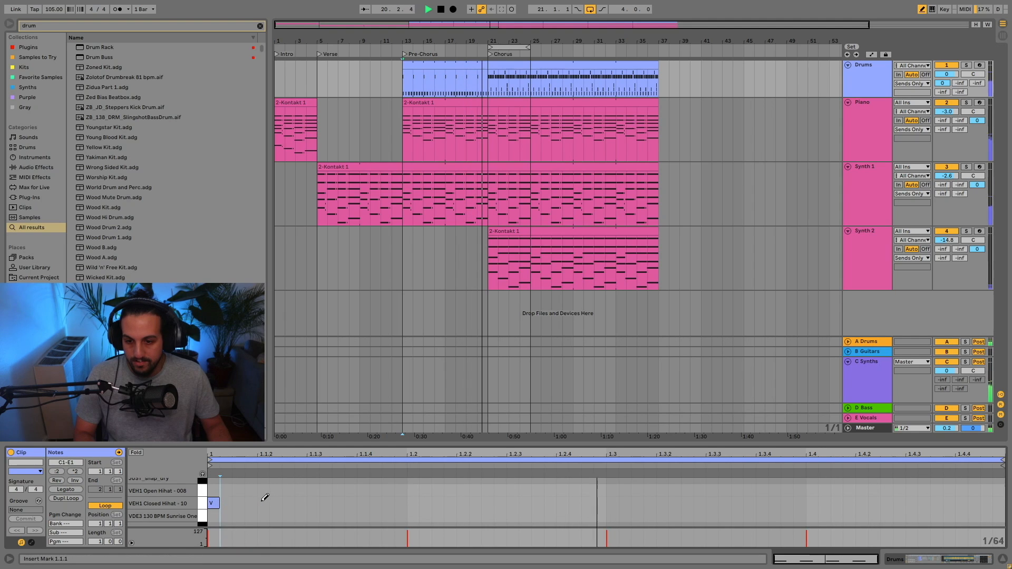
left_click(313, 503)
left_click(363, 502)
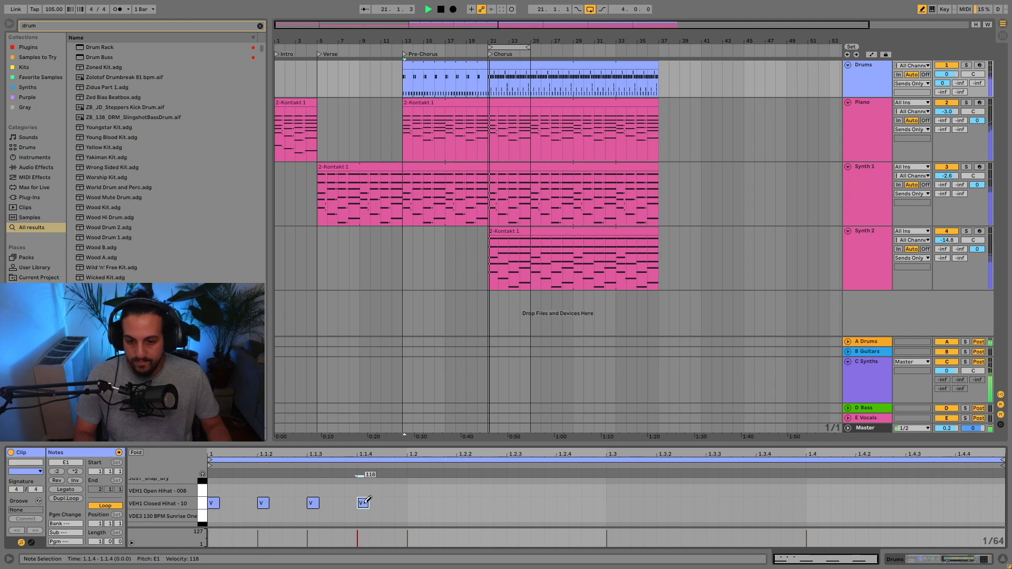
left_click(413, 503)
left_click(462, 503)
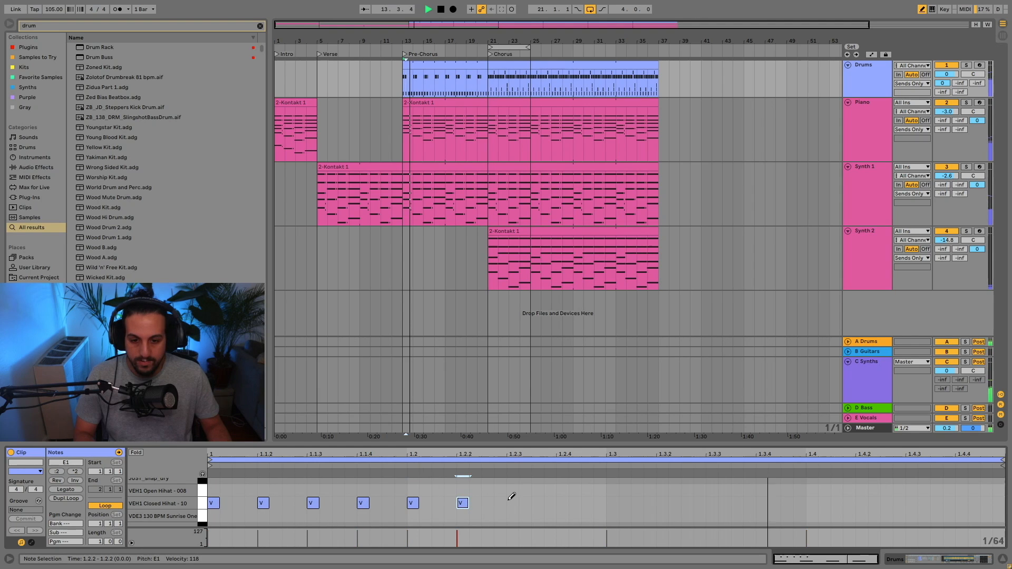
left_click(512, 503)
left_click(562, 503)
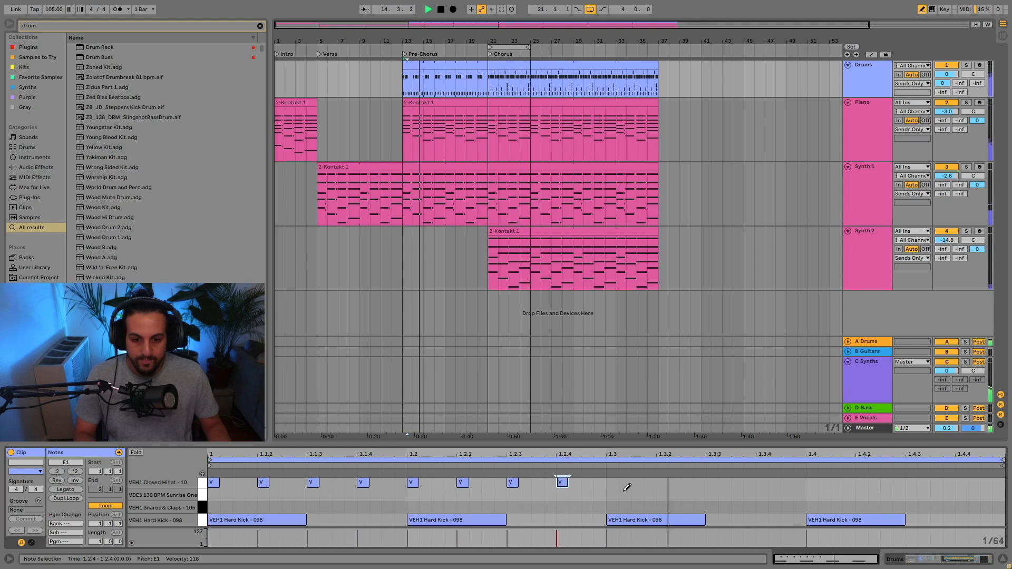
Add VEH1 Closed Hihat notes on all four sixteenths of beat 3, from 1.3.1 through 1.3.4.
left_click(611, 502)
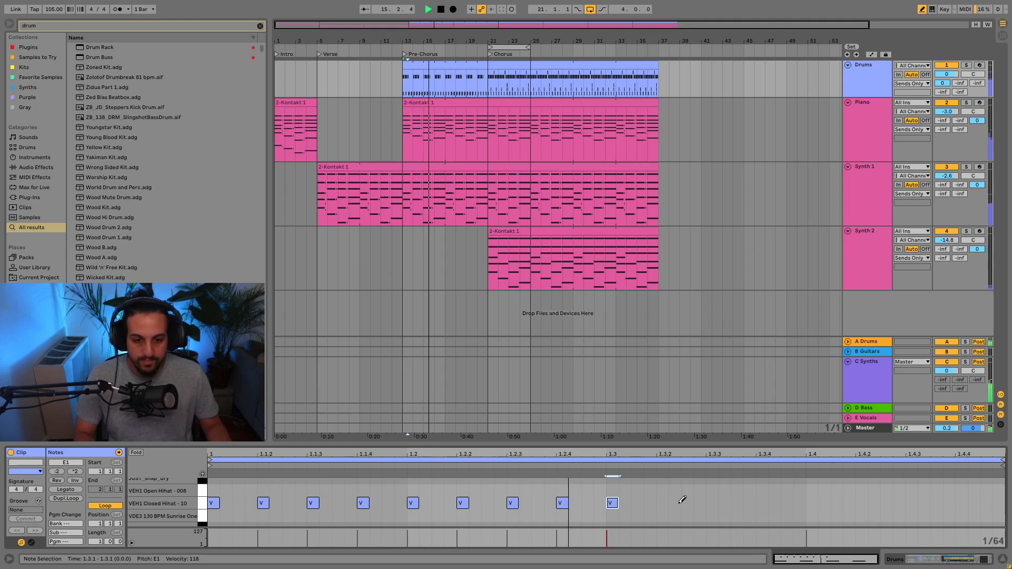
left_click(662, 503)
left_click(712, 503)
left_click(773, 503)
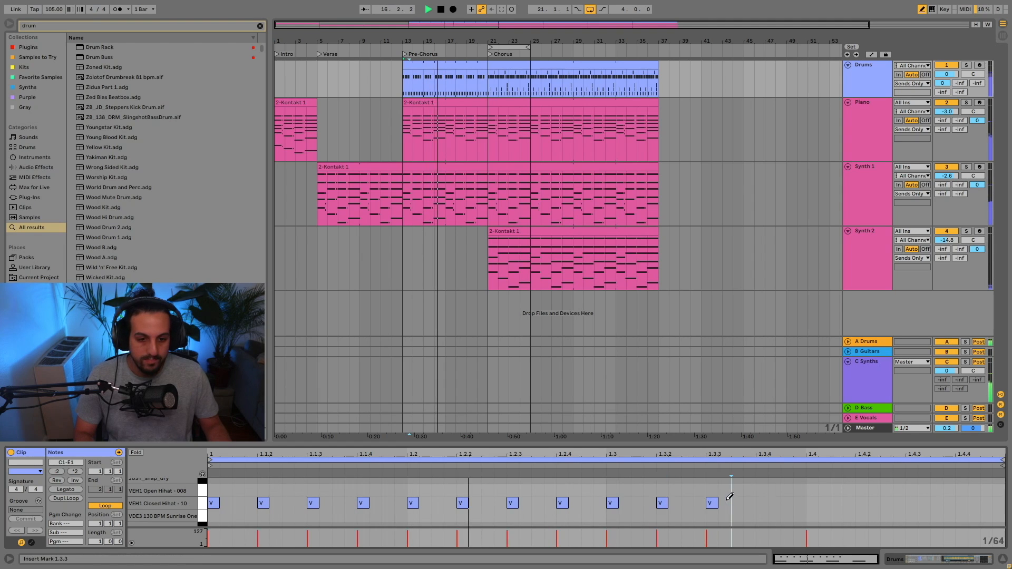
left_click_drag(774, 501, 762, 502)
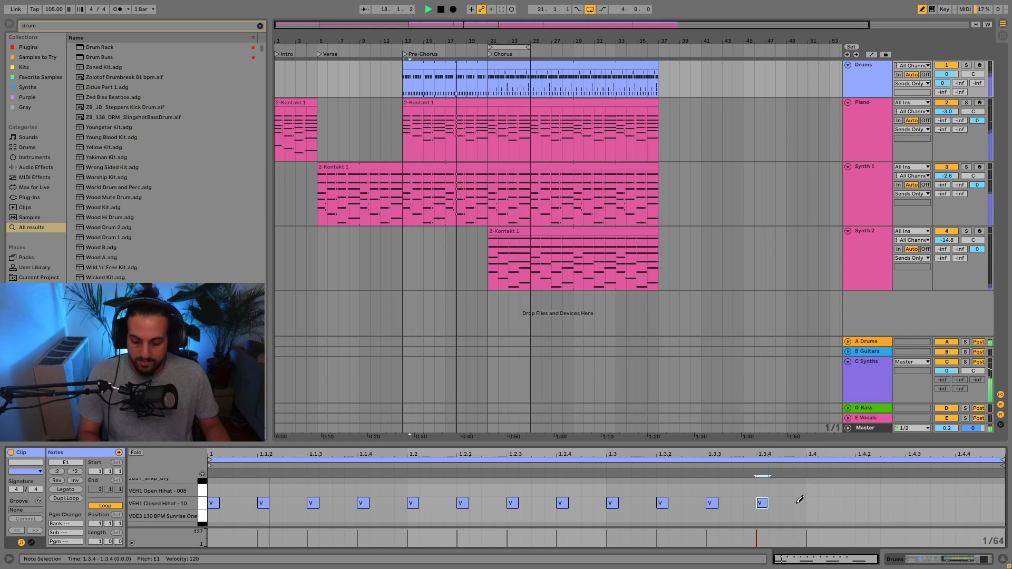
Widen the note grid to 1/32 and add VEH1 Closed Hihat notes on the four sixteenths of beat 4.
key("ctrl+2")
left_click(818, 502)
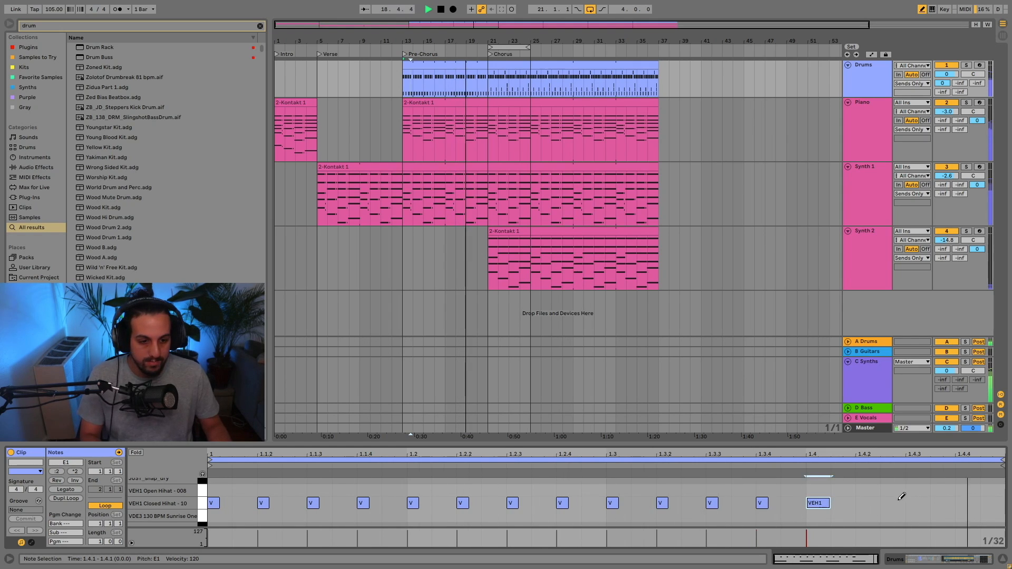
left_click(867, 503)
left_click(915, 502)
left_click(965, 502)
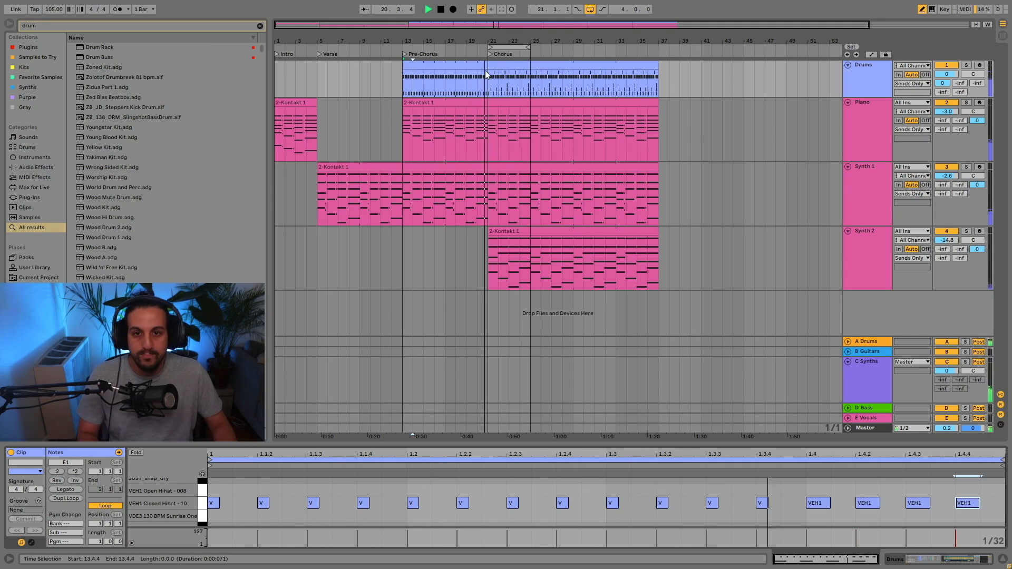
Play the pre-chorus from bar 13 to hear the kick and closed hi-hat pattern together.
left_click(444, 68)
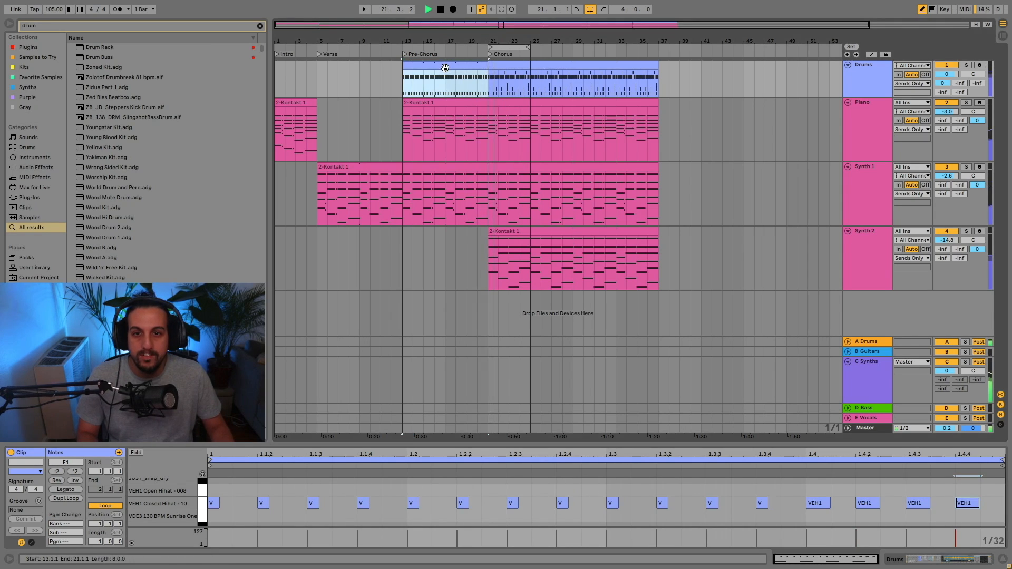
key("space")
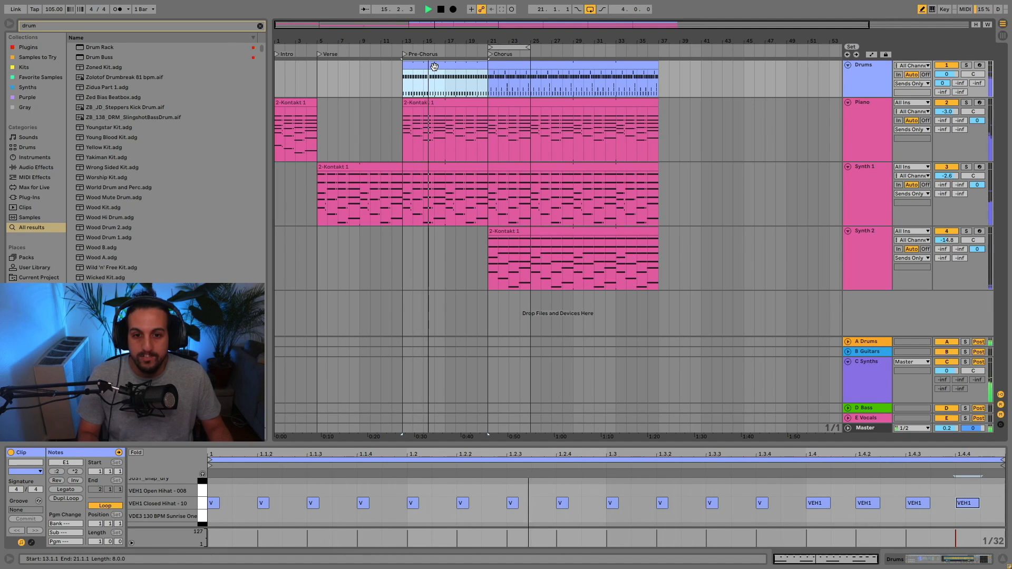
key("space")
Create a two-bar MIDI clip on the Drums track at the verse, bar 5, and fill it with sixteenth-note VEH1 Closed Hihat hits.
left_click_drag(317, 79, 340, 79)
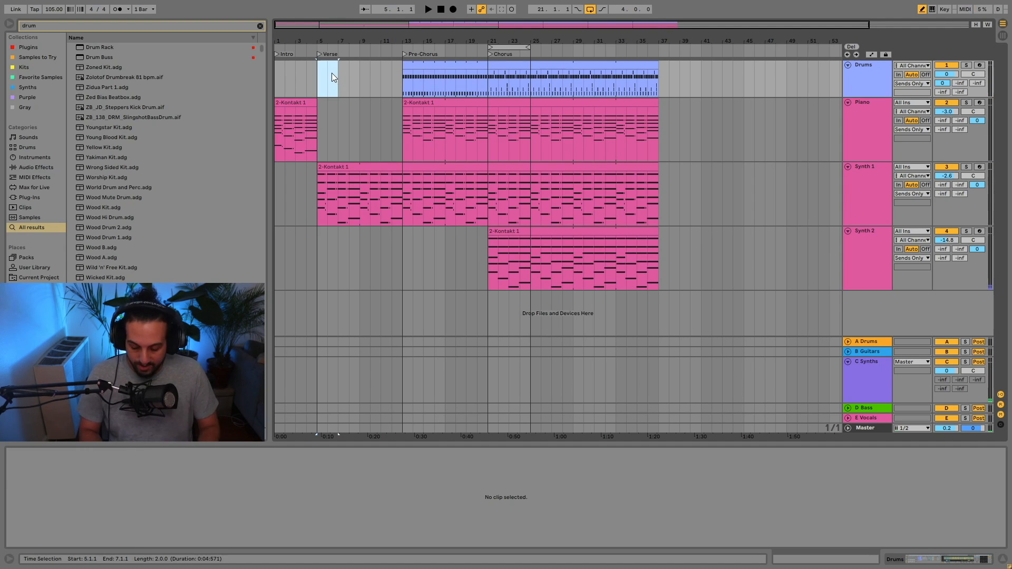
key("ctrl+shift+m")
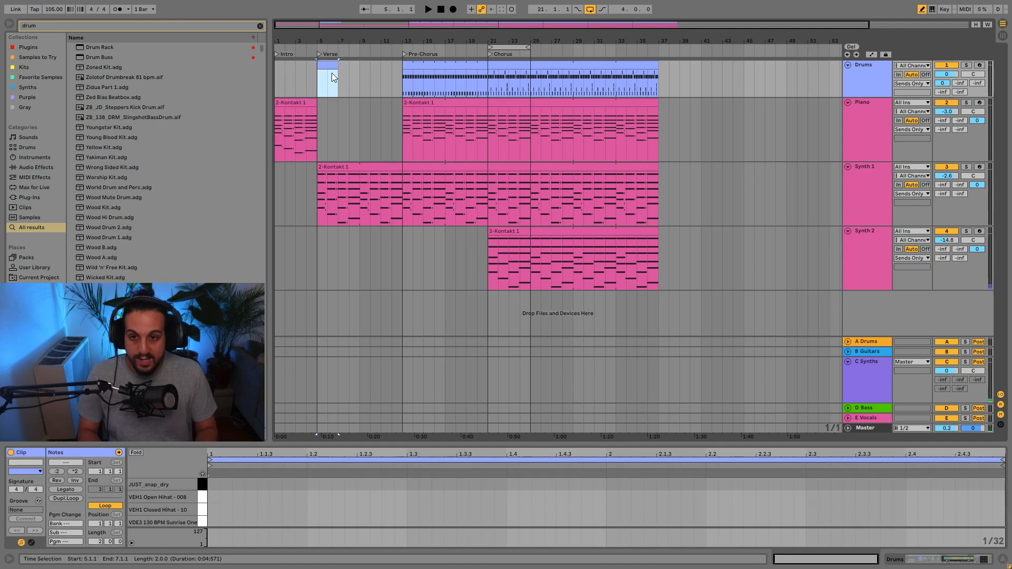
left_click(217, 509)
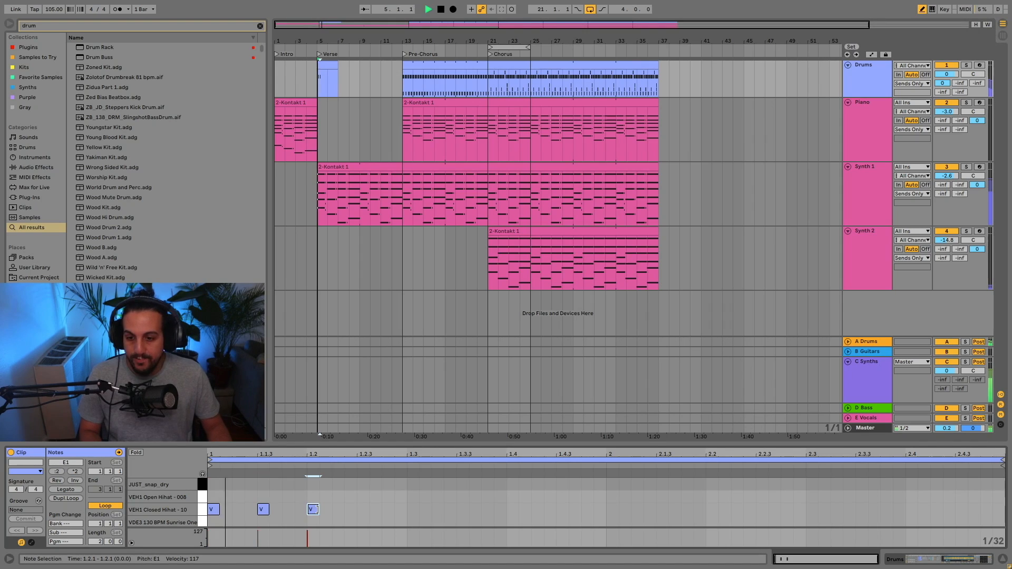
left_click(262, 509)
key("space")
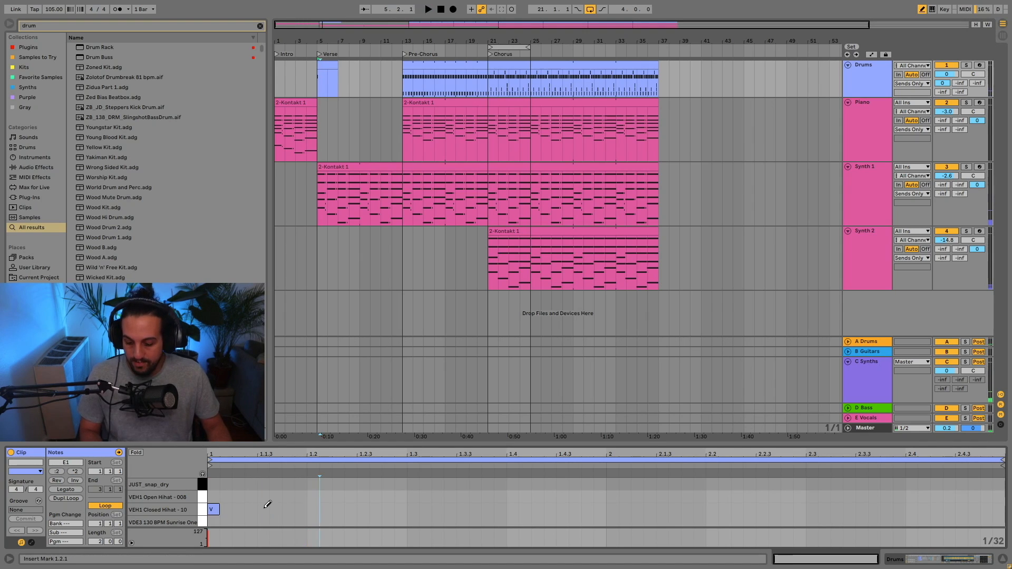
left_click_drag(267, 506, 991, 509)
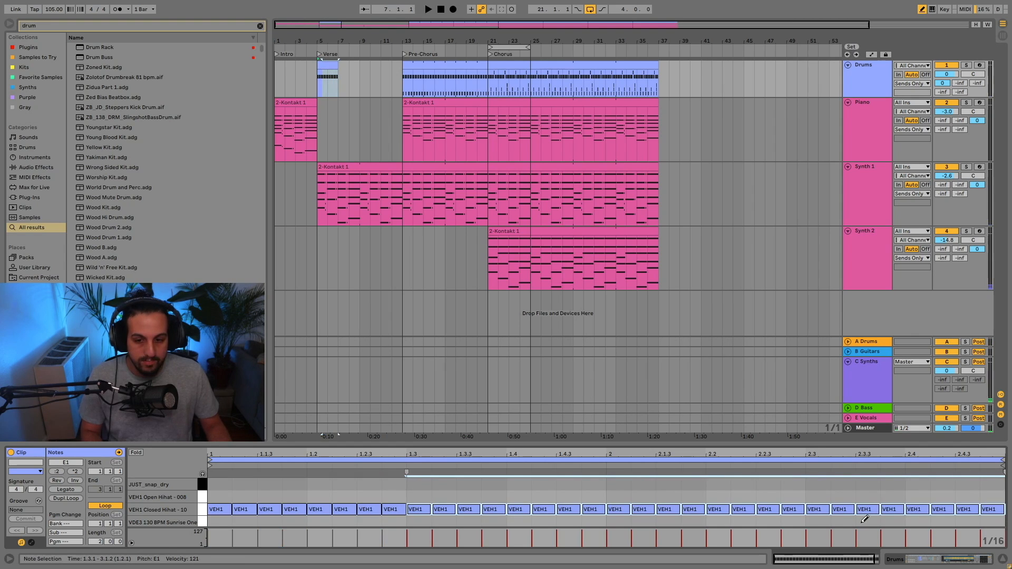
key("space")
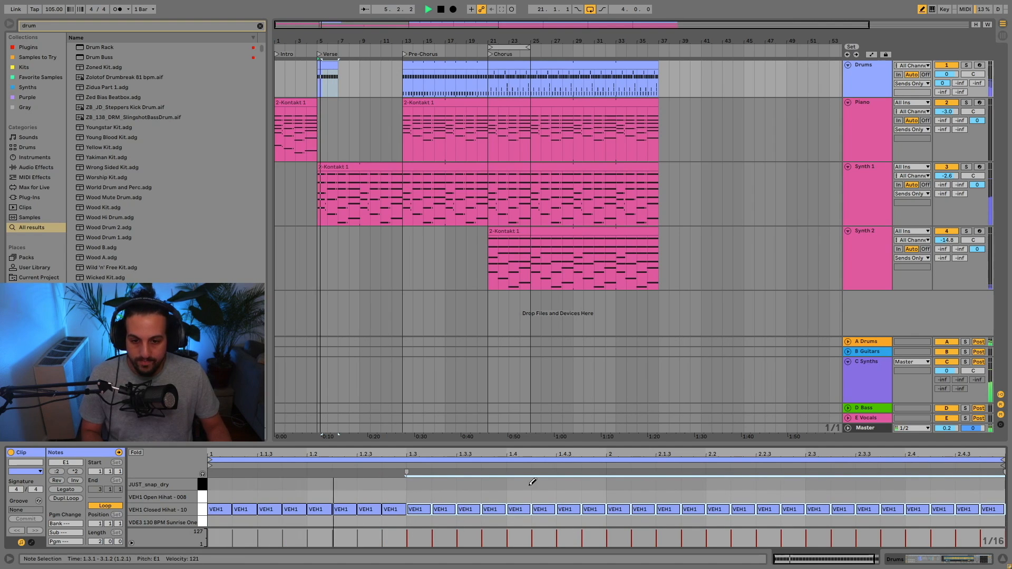
left_click(464, 483)
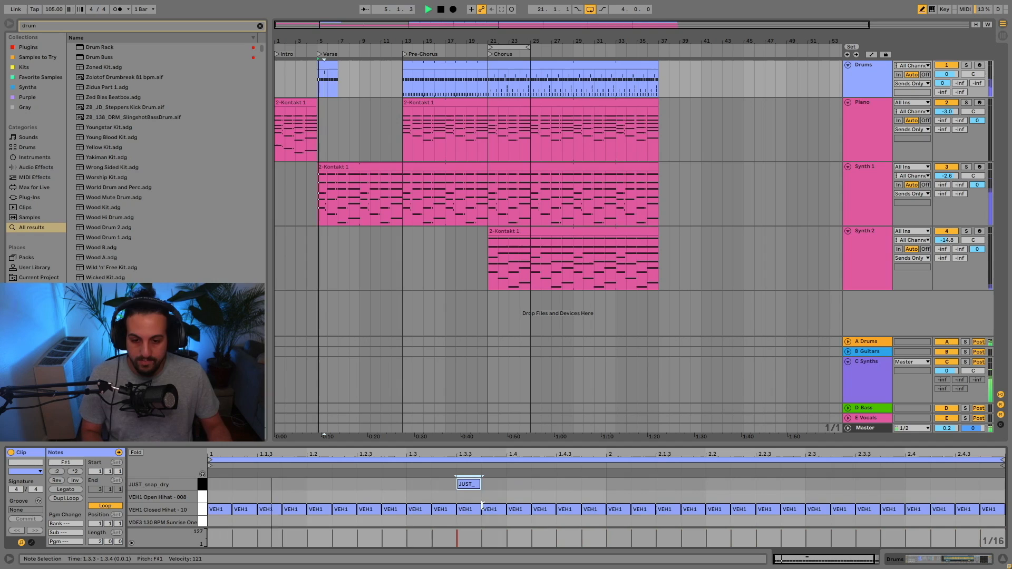
key("space")
left_click(468, 484)
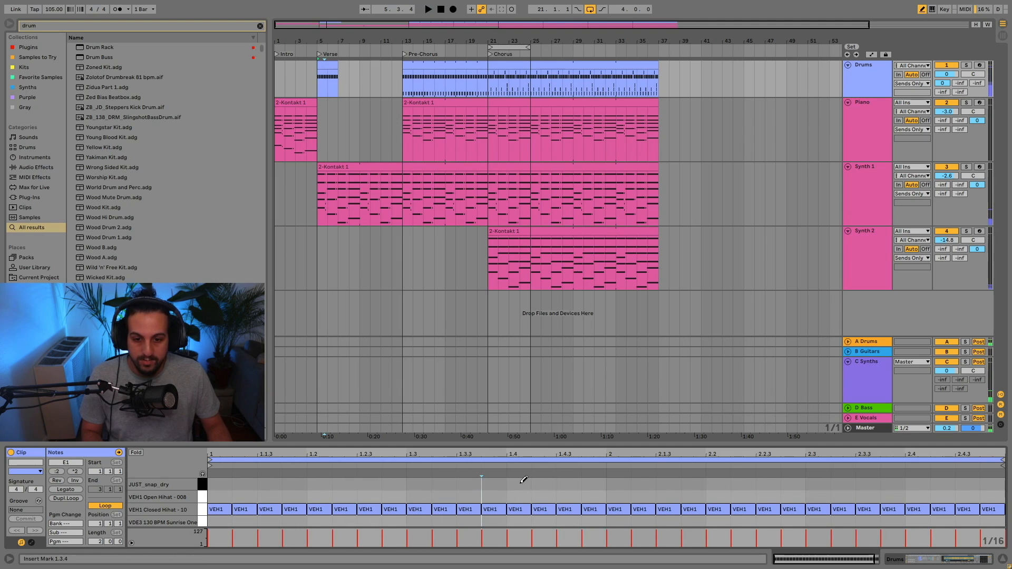
Add JUST_snap_dry notes at 1.4.1 and 2.4.1 in the verse clip, and extend the looping clip to the pre-chorus at bar 13.
left_click(521, 483)
key("space")
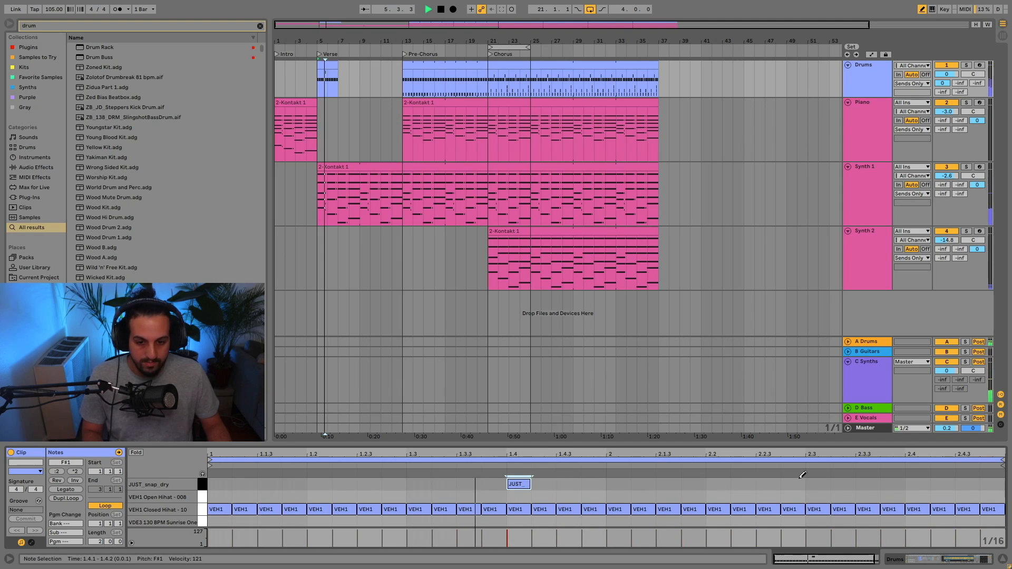
left_click(917, 484)
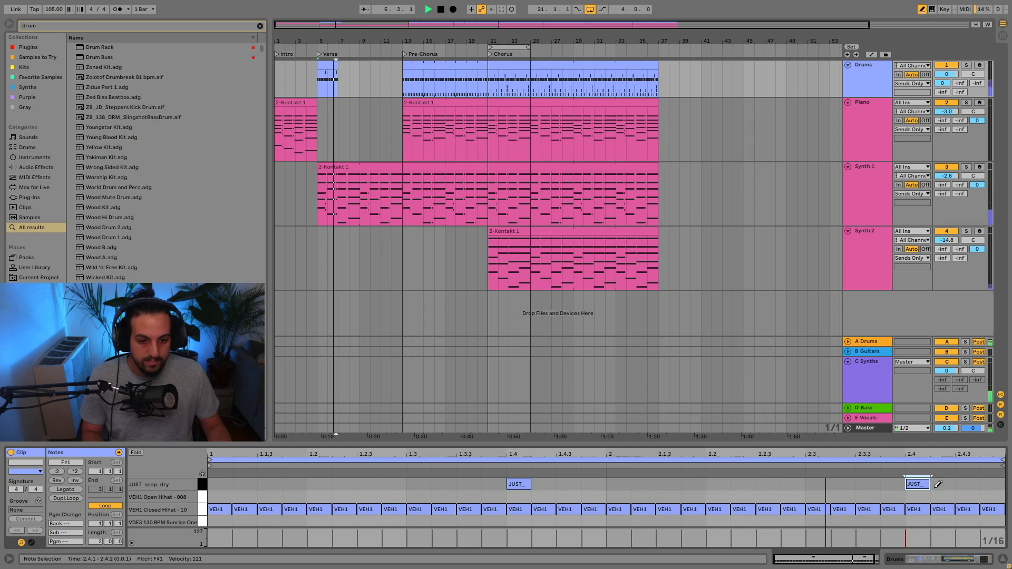
key("space")
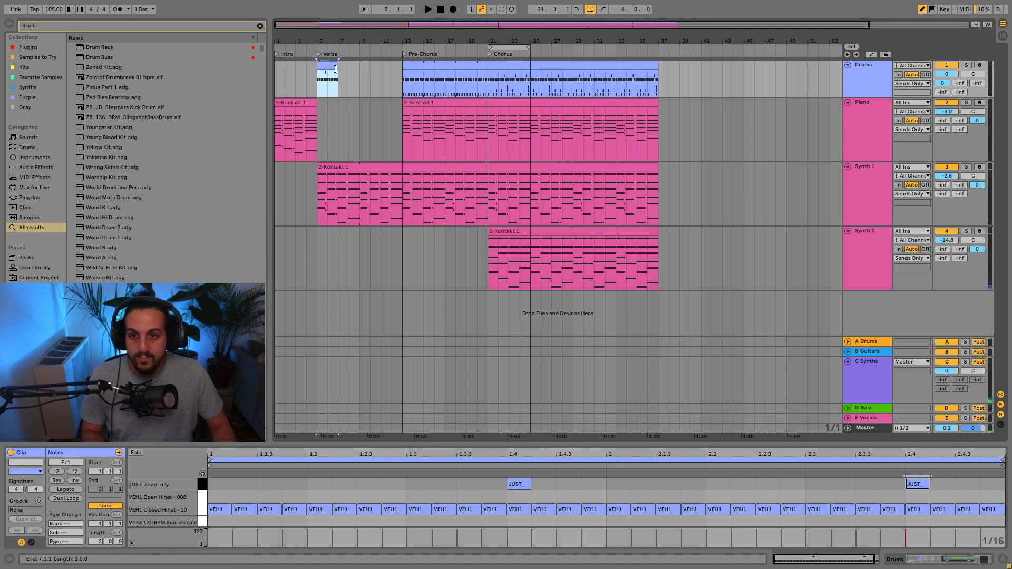
left_click_drag(336, 69, 403, 81)
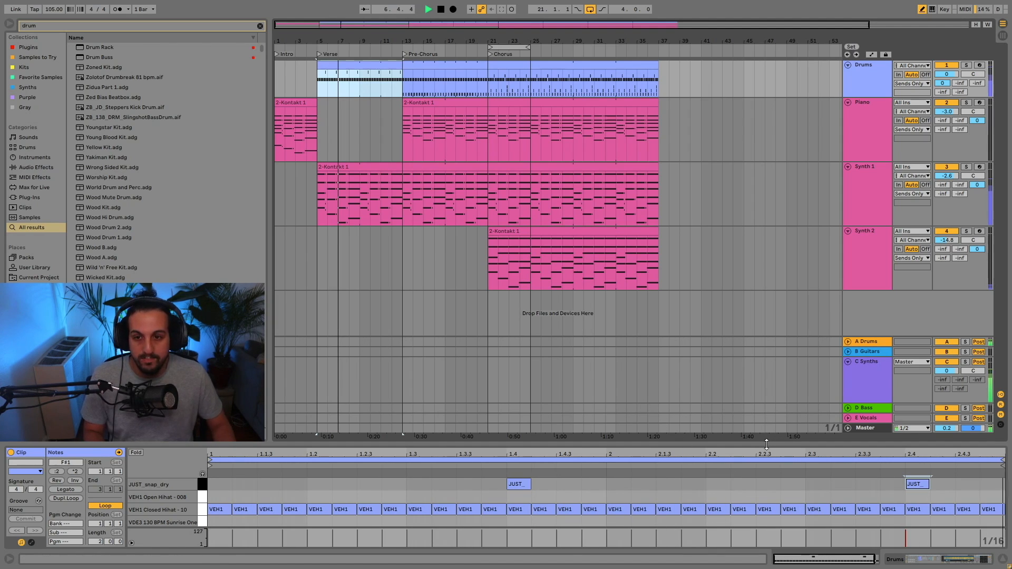
Add a JUST_snap_dry note on beat 4 (1.4.1) of the looping pre-chorus drum clip.
left_click(438, 63)
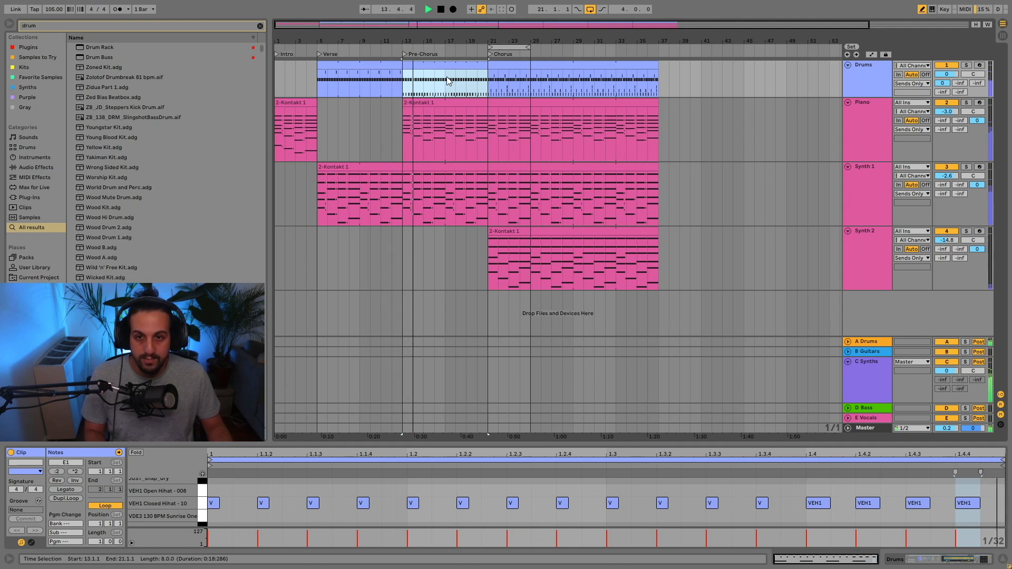
double_click(436, 67)
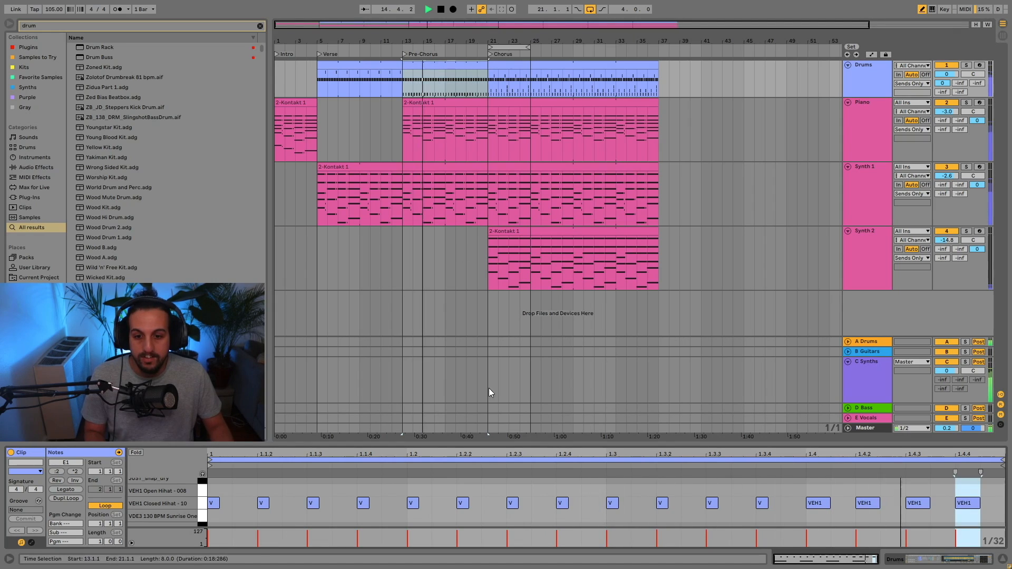
scroll(413, 497, "up", 1)
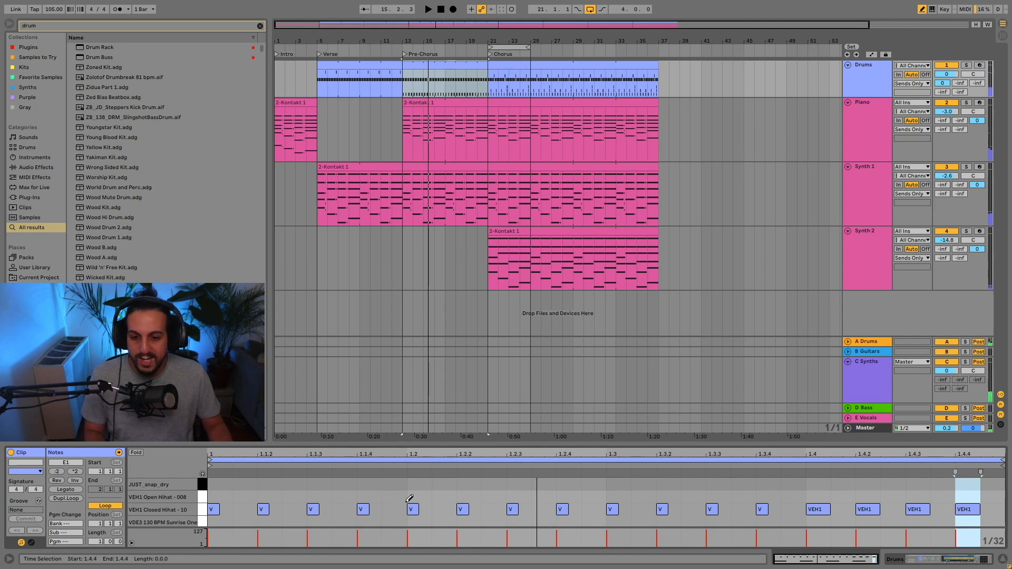
left_click(375, 483)
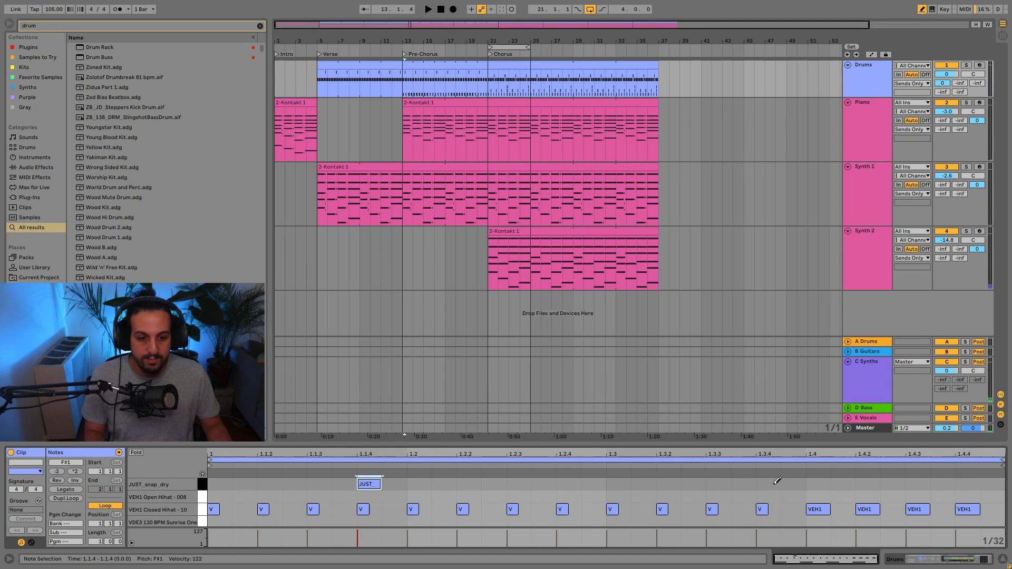
left_click(368, 483)
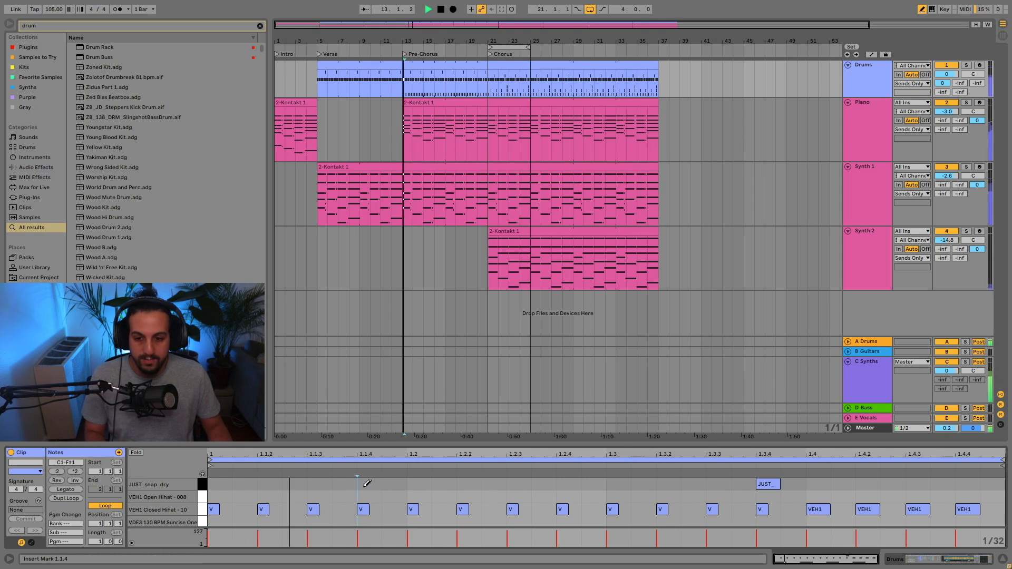
left_click(772, 482)
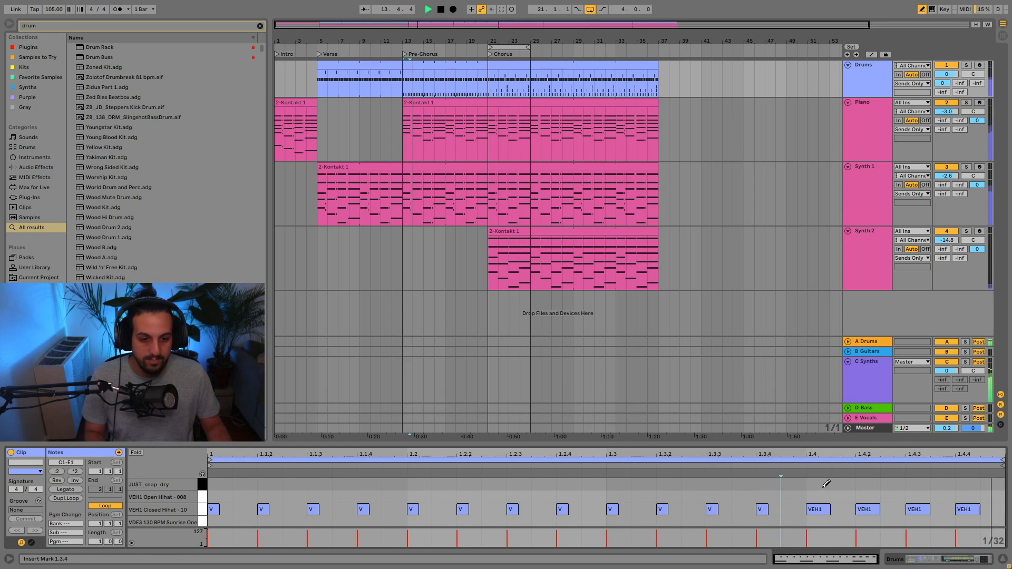
left_click(822, 481)
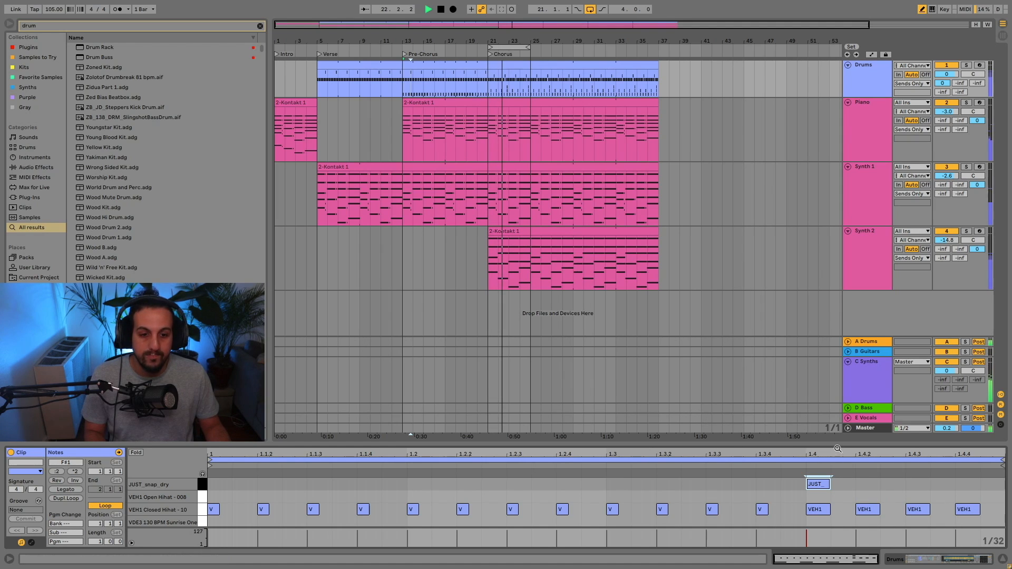
Play the chorus and the pre-chorus while lowering the JUST_snap_dry chain volume in the mixer.
key("Tab")
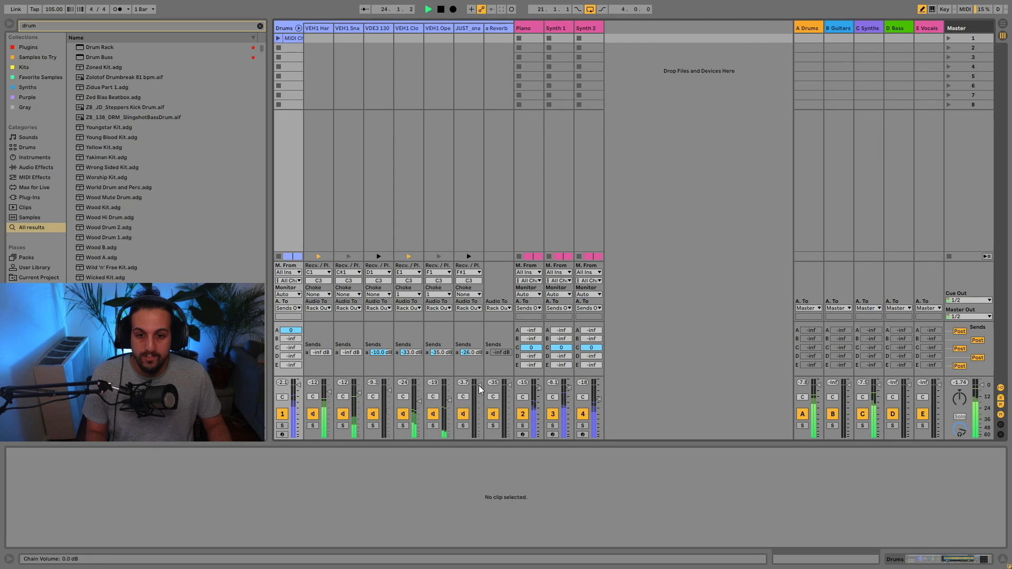
key("Tab")
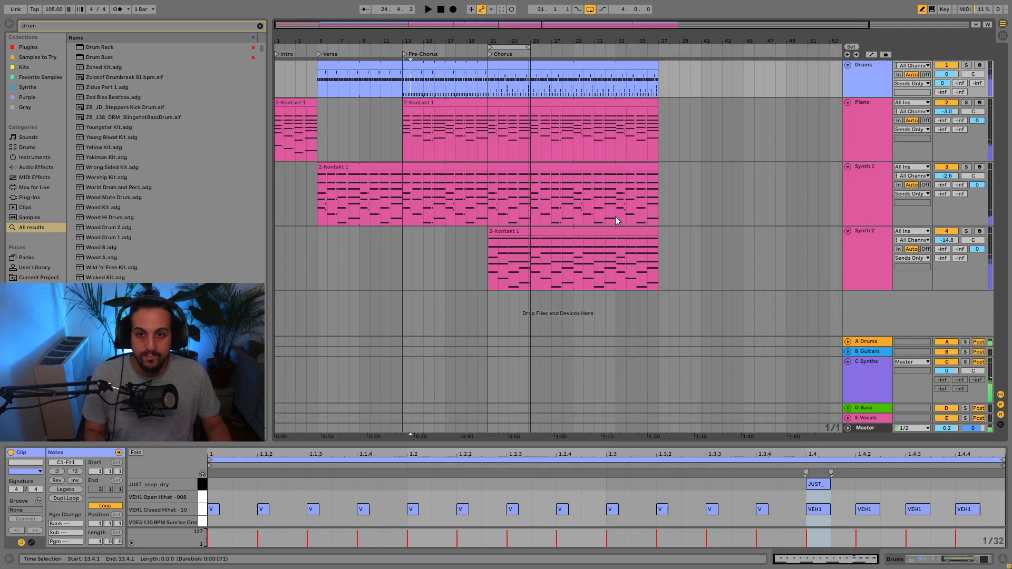
key("space")
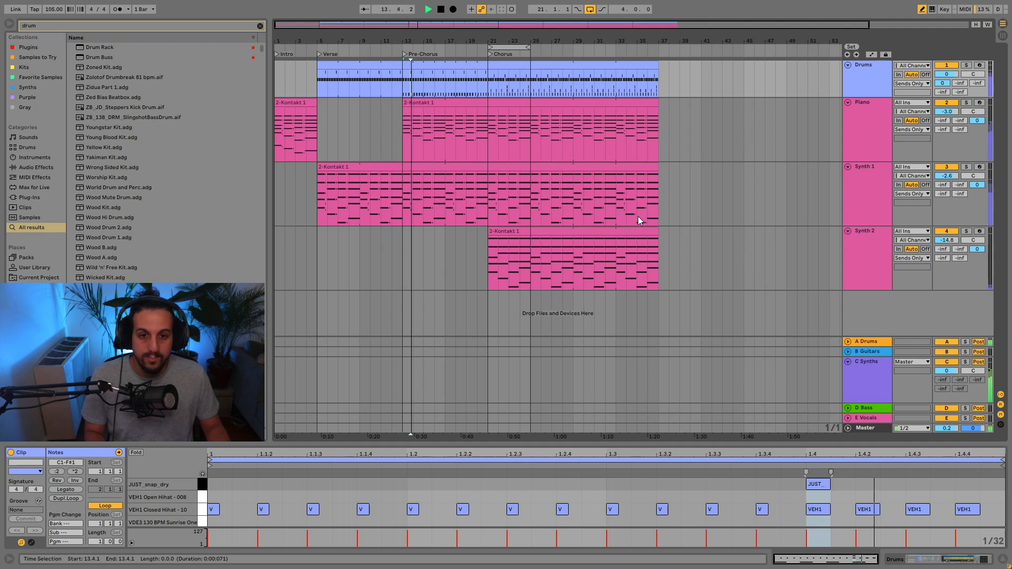
key("Tab")
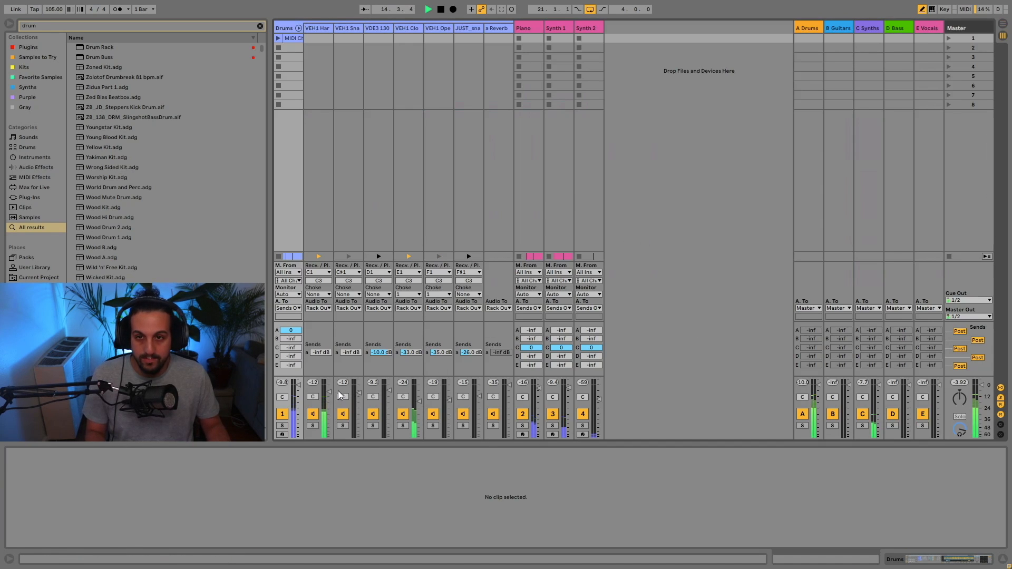
key("Tab")
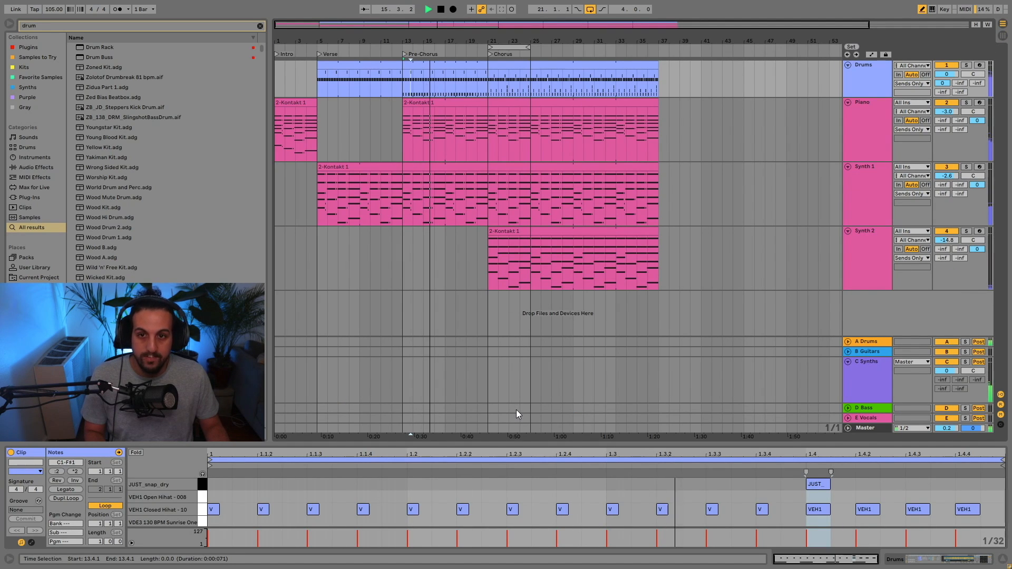
Add a JUST_snap_dry note at 1.2.1 in the pre-chorus drum clip and balance the snap chain volume at -9.3 dB during playback.
left_click(419, 484)
key("space")
key("space")
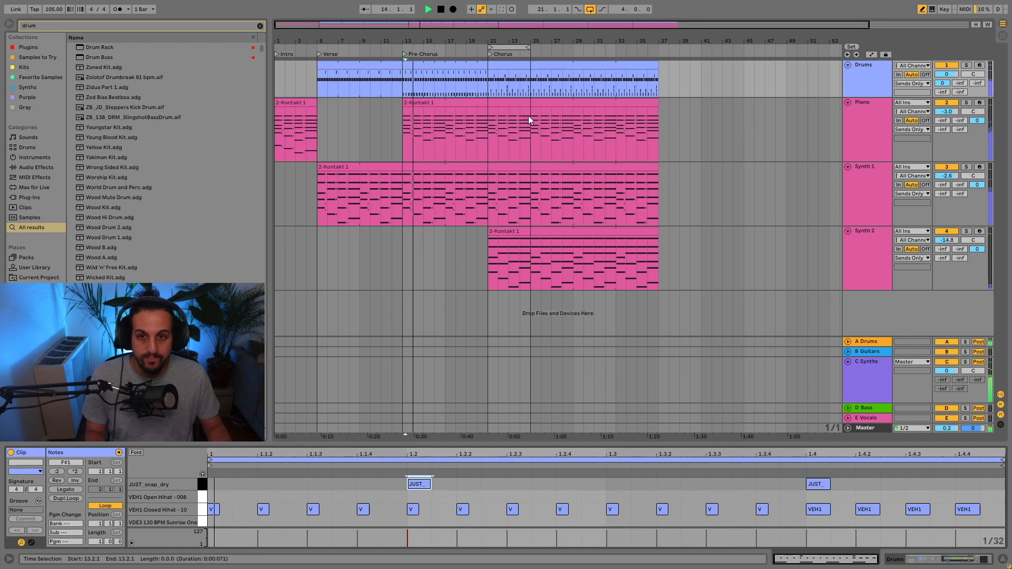
key("Tab")
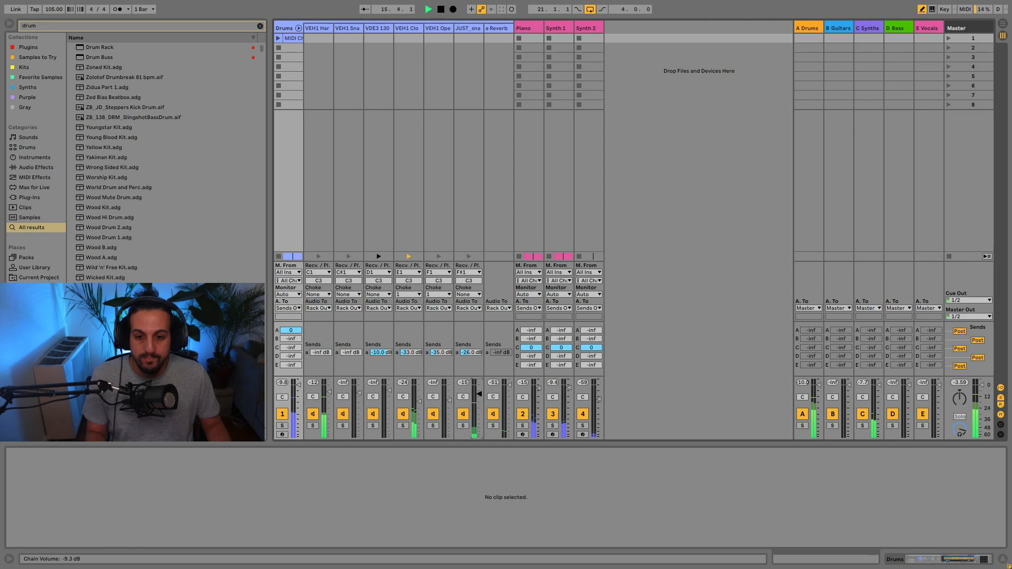
key("Tab")
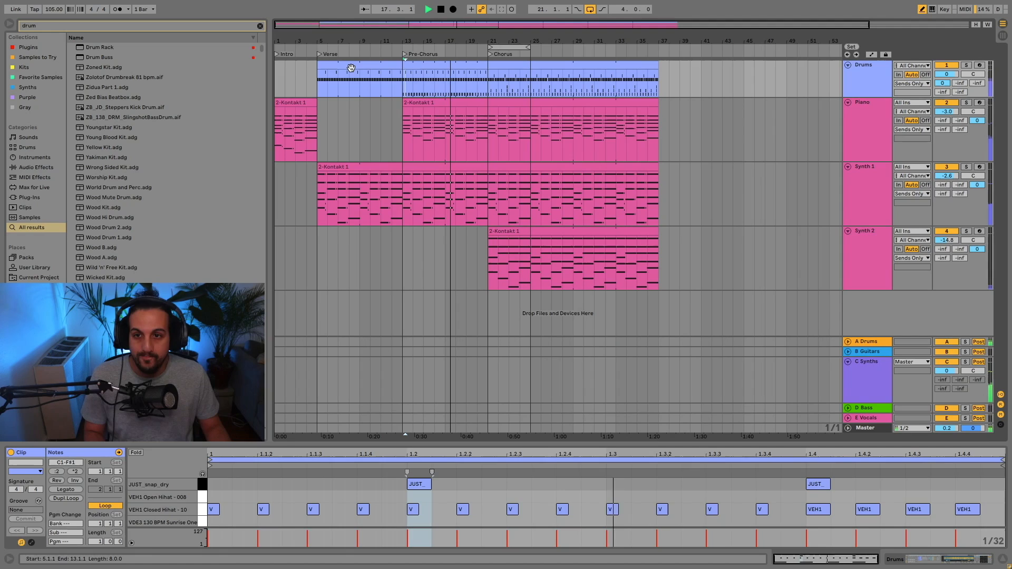
key("space")
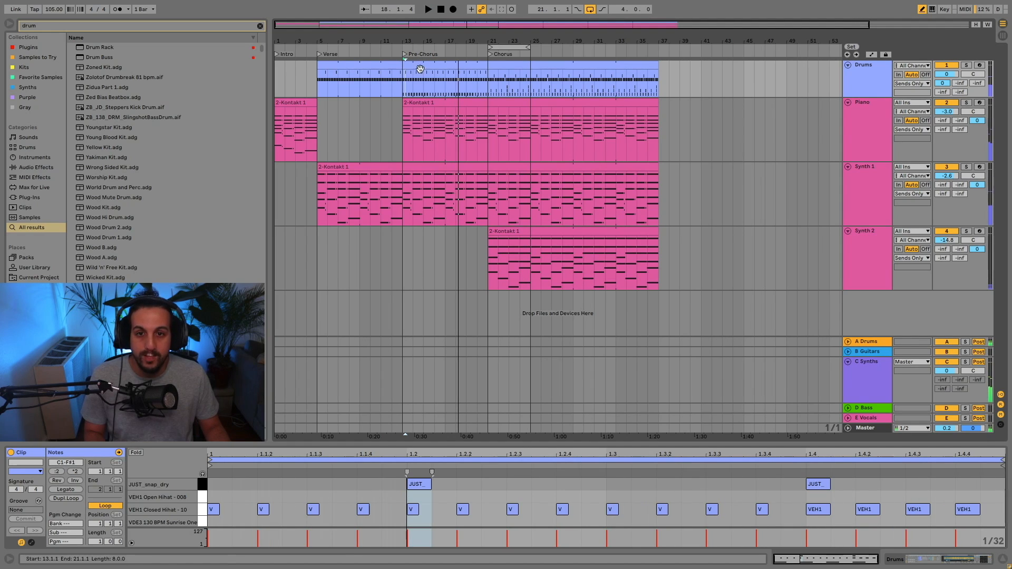
Play the whole arrangement from bar 1 through the verse and pre-chorus into the chorus.
left_click(280, 77)
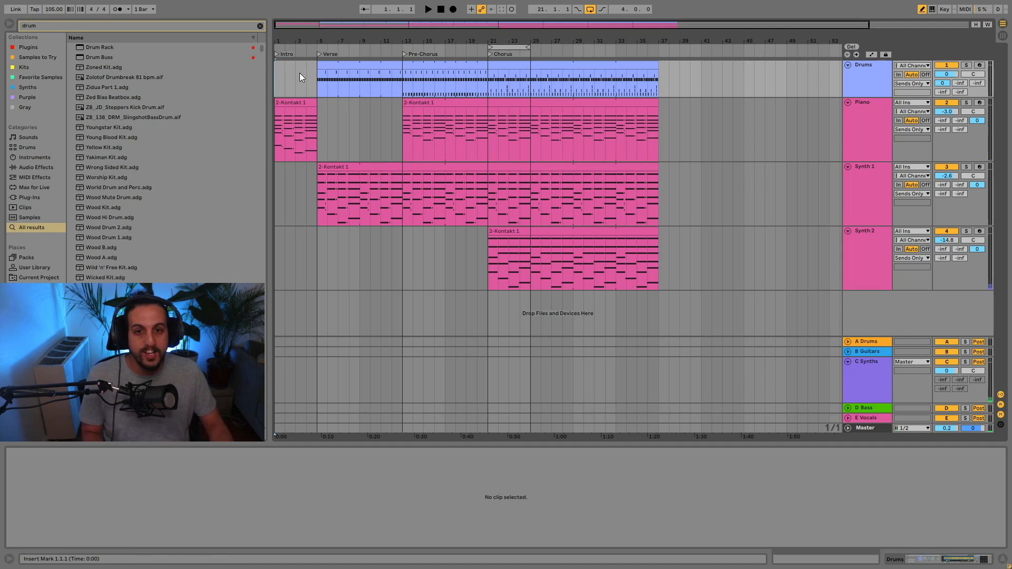
key("space")
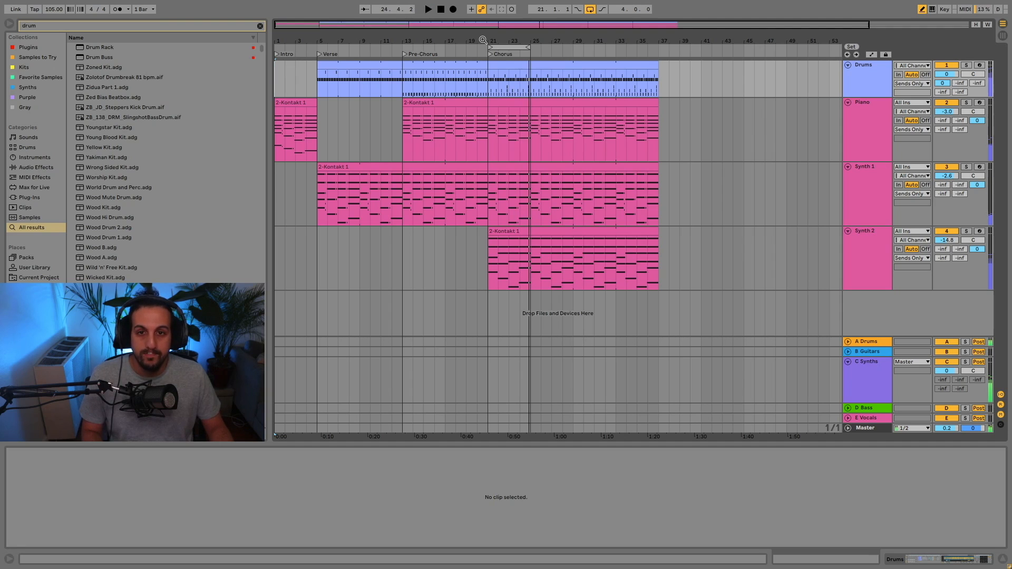
Thin the VEH1 Closed Hihat notes in the verse drum clip from sixteenths to an even eighth-note pattern across both bars.
left_click(474, 65)
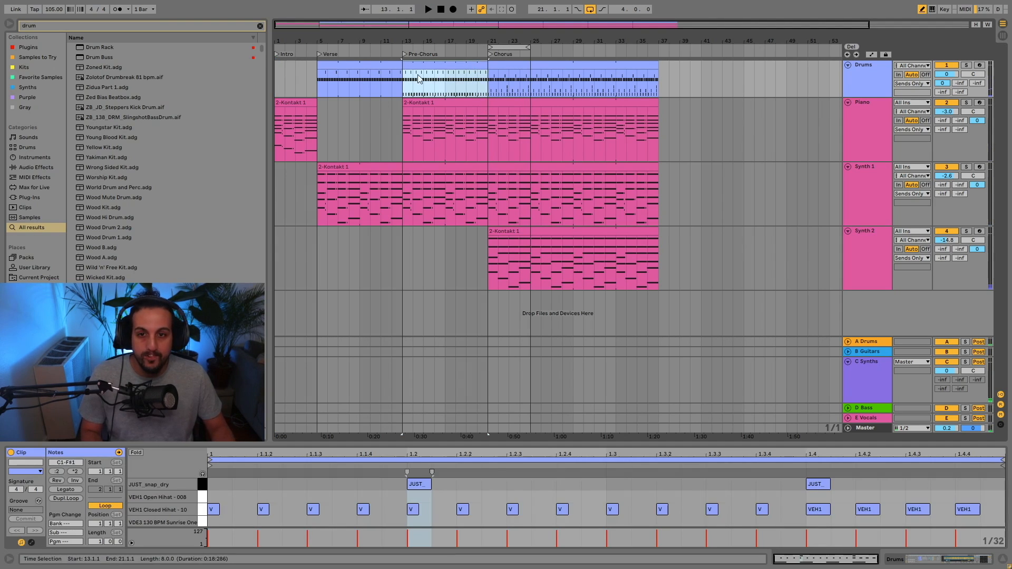
left_click(378, 64)
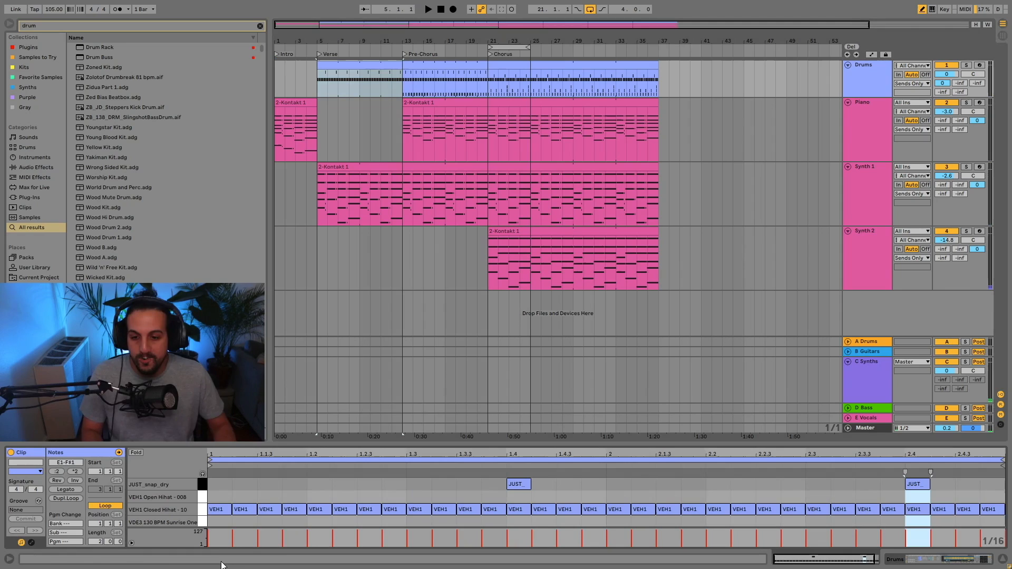
left_click(252, 509)
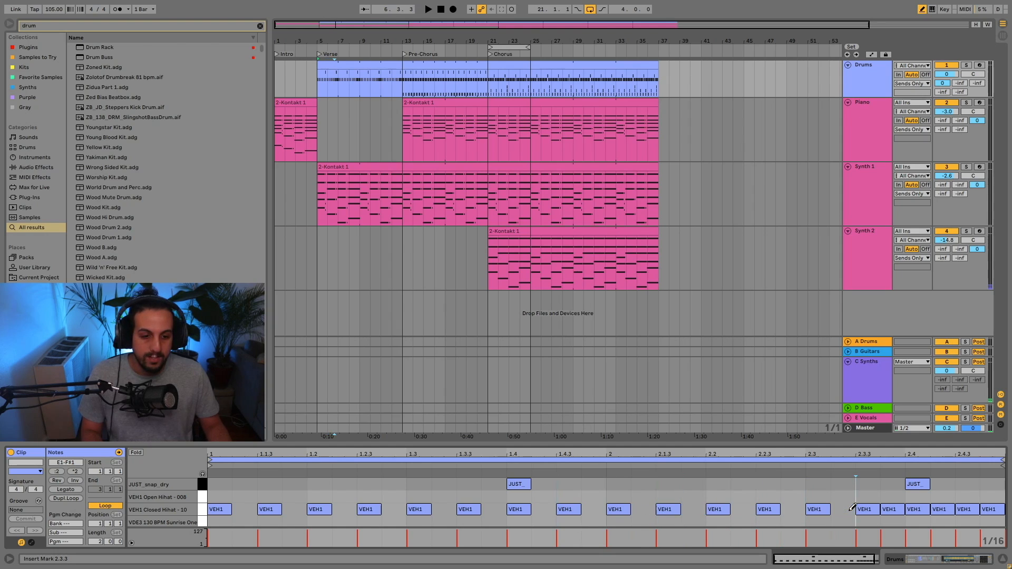
left_click(902, 506)
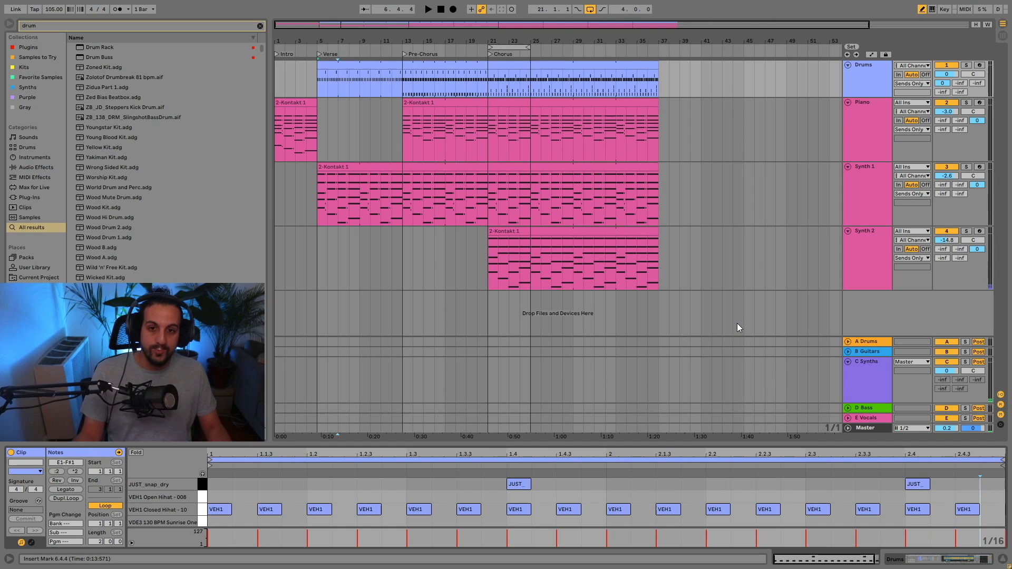
Play the verse from bar 5, removing the closed hi-hat hit at 1.1.3 and replacing the one at 1.2.3 with 1.2.4.
left_click(336, 68)
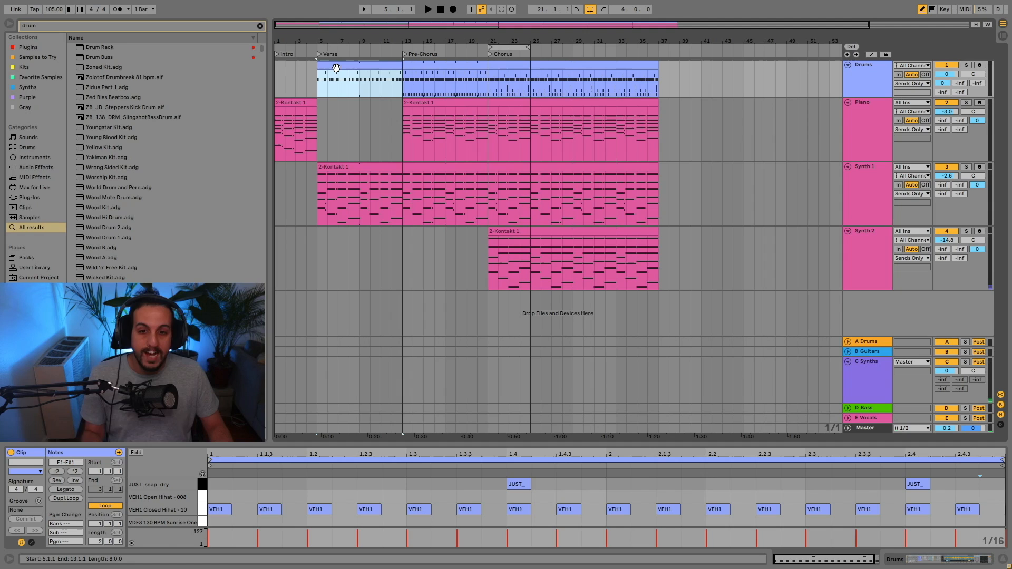
key("space")
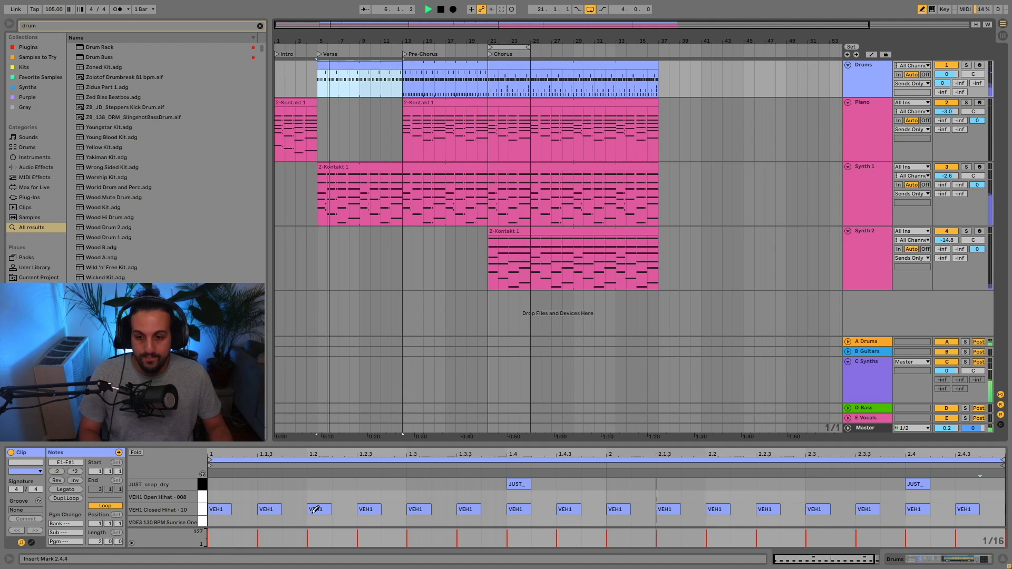
key("space")
key("space")
left_click(276, 508)
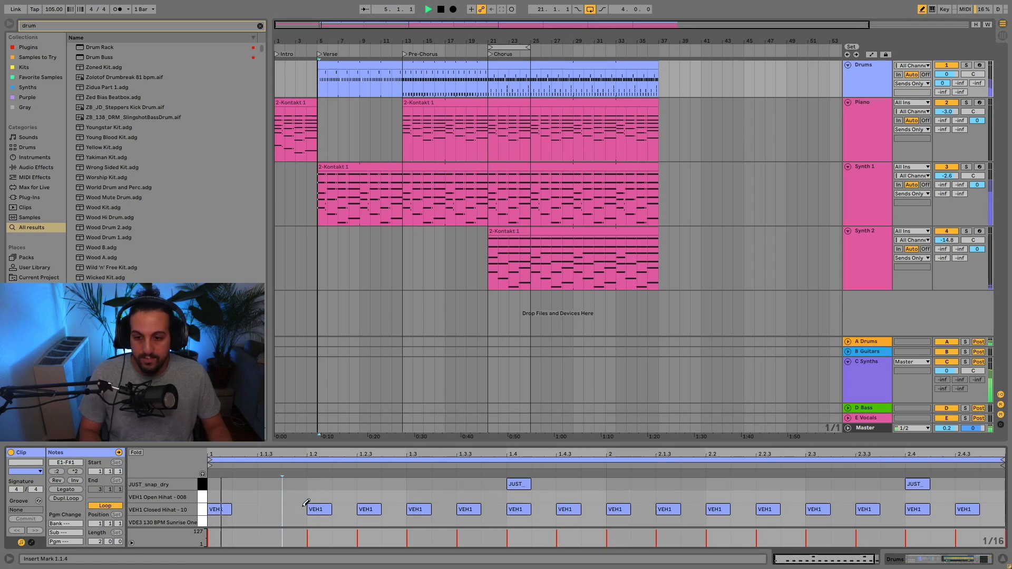
left_click_drag(359, 507, 384, 508)
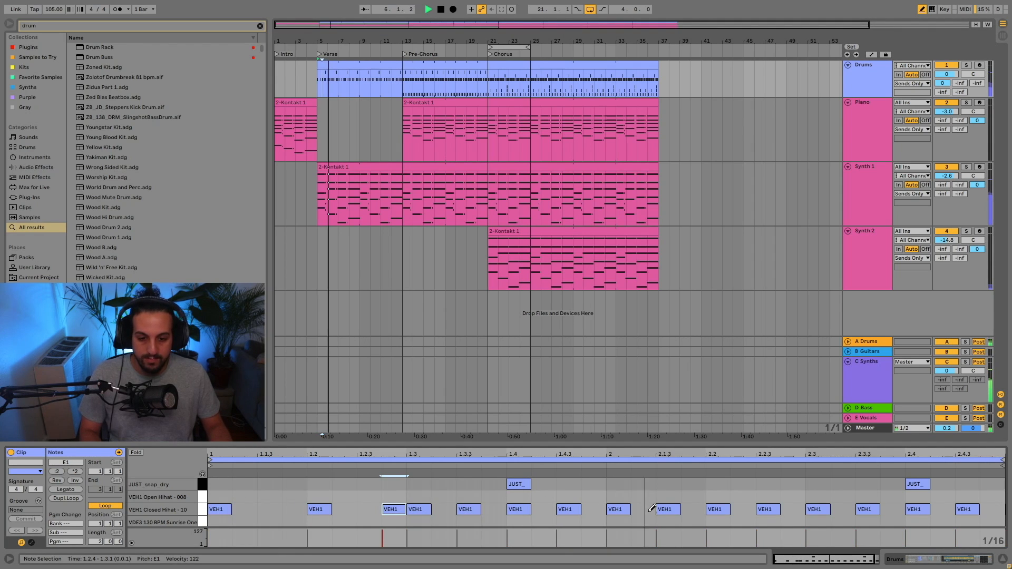
In the verse clip's second bar, remove the closed hi-hat hits at 2.1.3 and 2.2.3, add one at 2.2.4, and keep 2.3.3.
key("space")
left_click(672, 508)
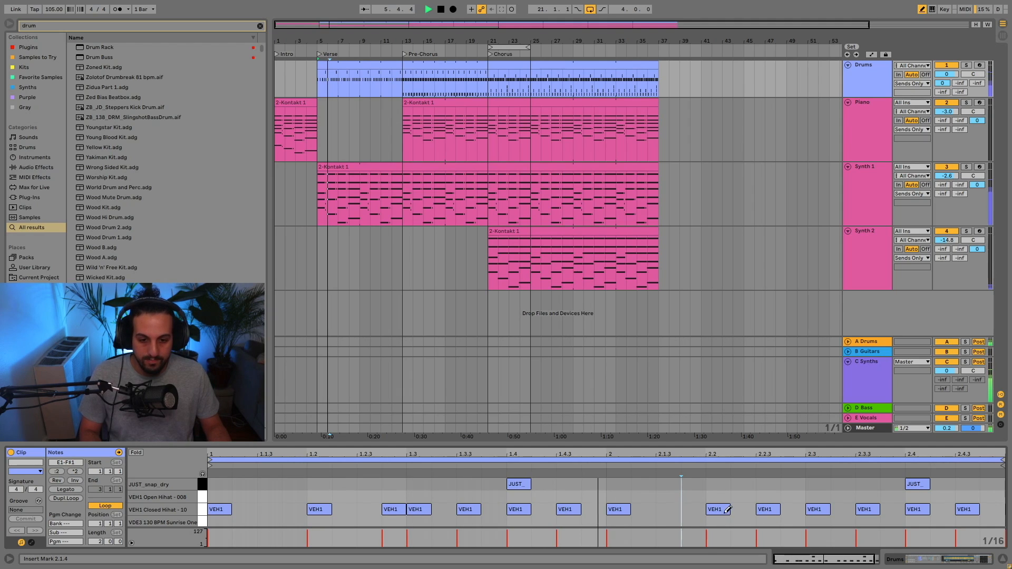
left_click(773, 509)
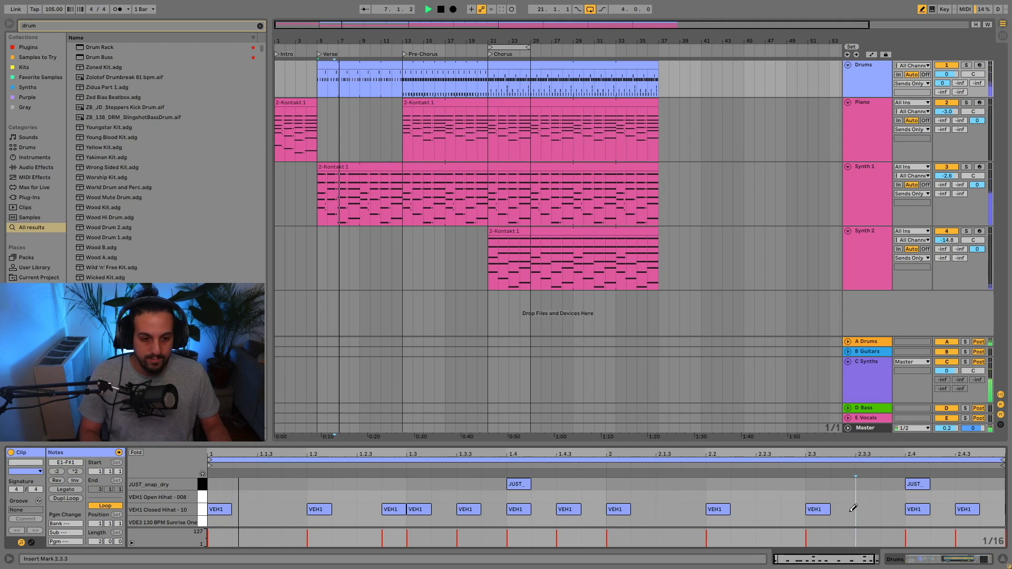
left_click_drag(865, 509, 842, 509)
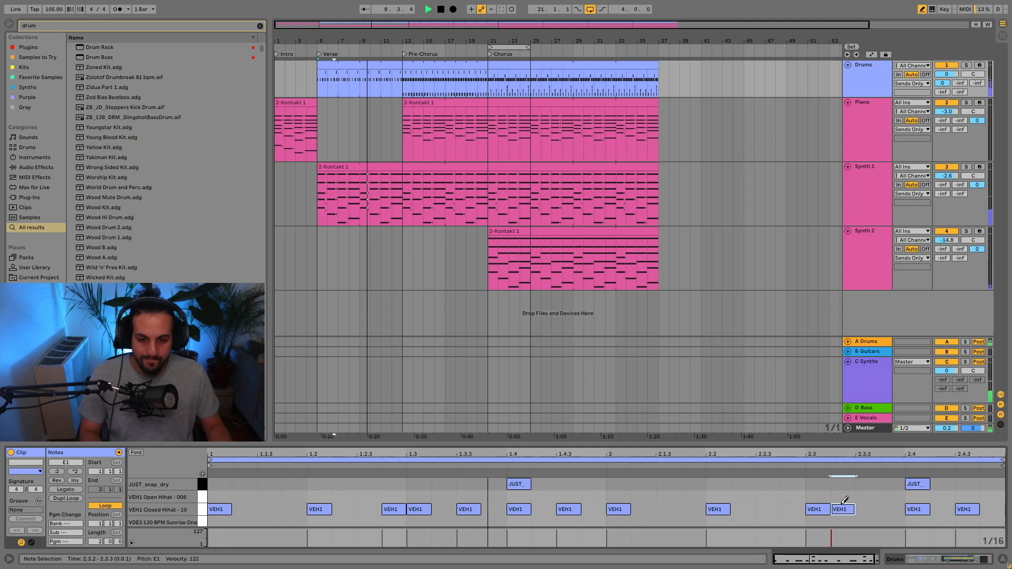
left_click(797, 508)
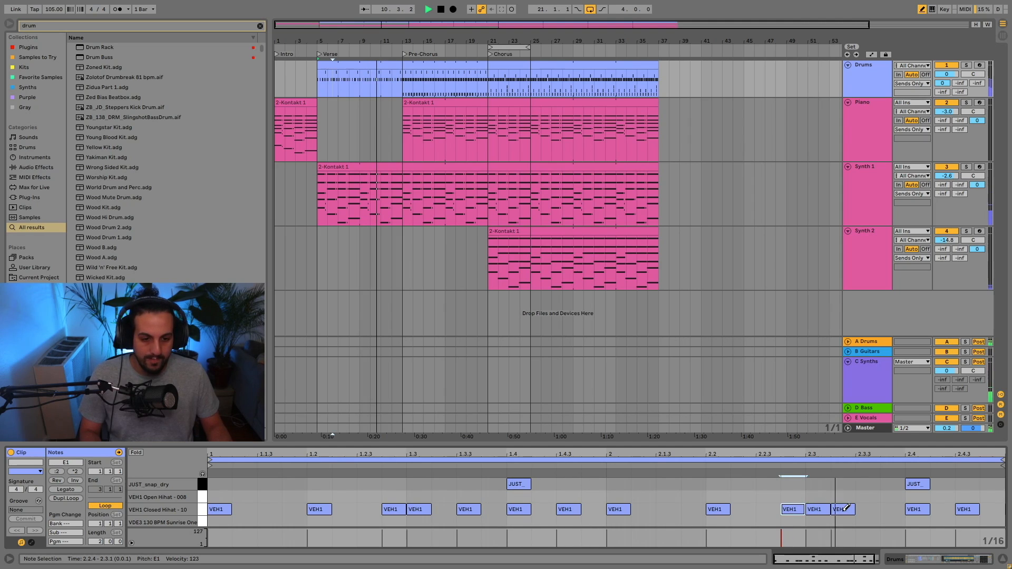
left_click(843, 509)
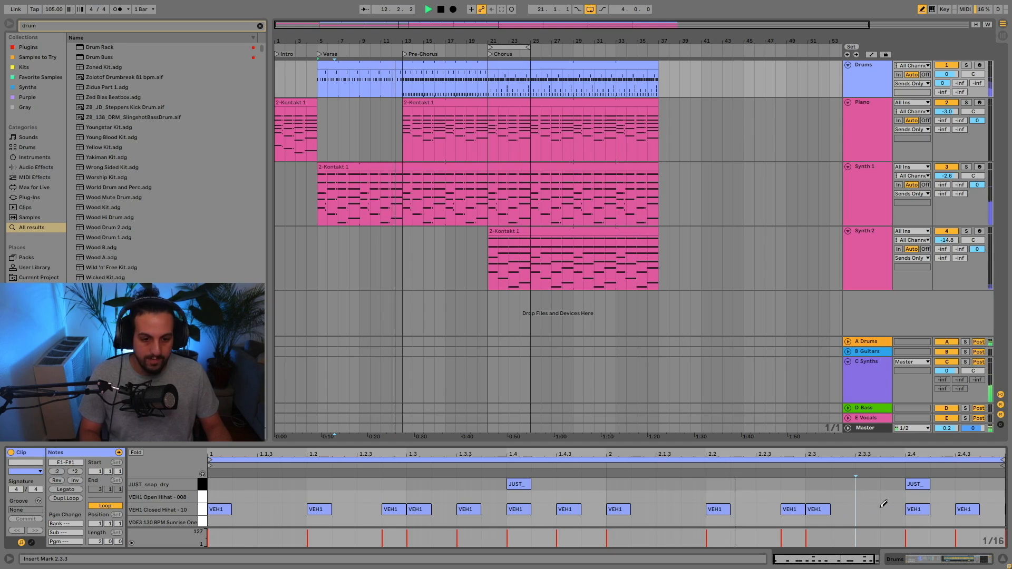
left_click(860, 509)
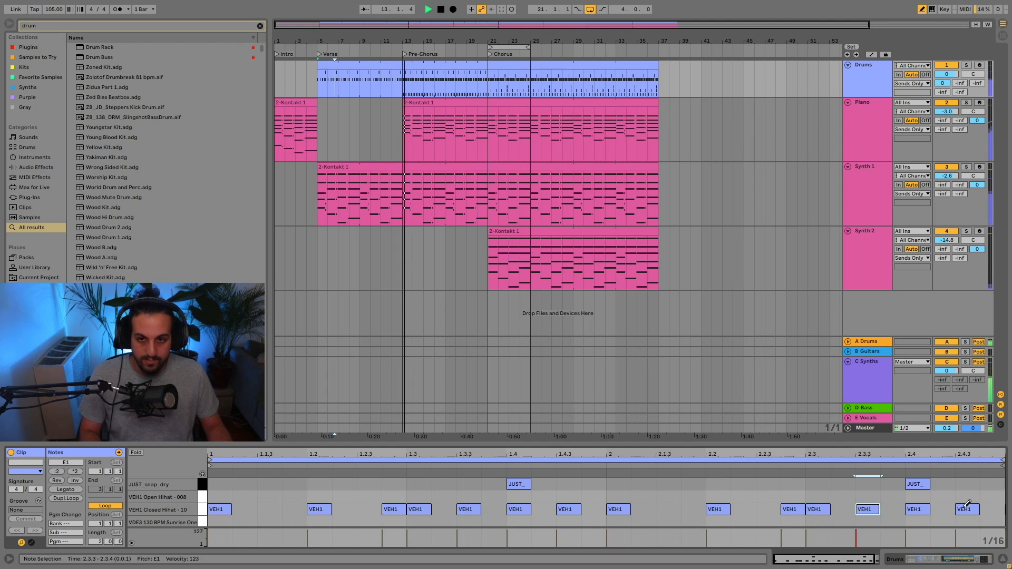
Play the verse from bar 9 into the pre-chorus and the chorus from bar 21, checking the drum chain levels in the mixer.
left_click(371, 67)
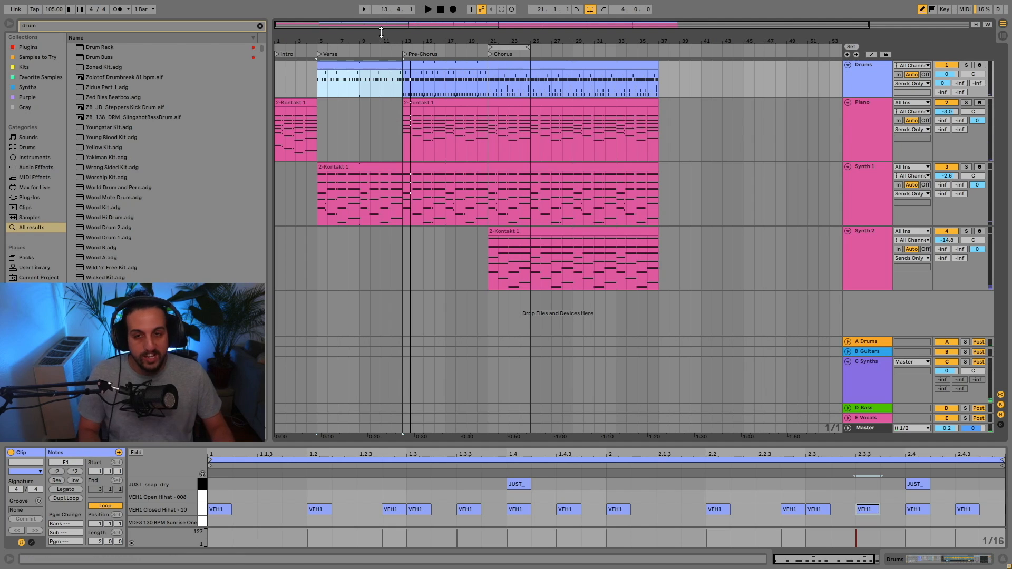
left_click(362, 83)
key("space")
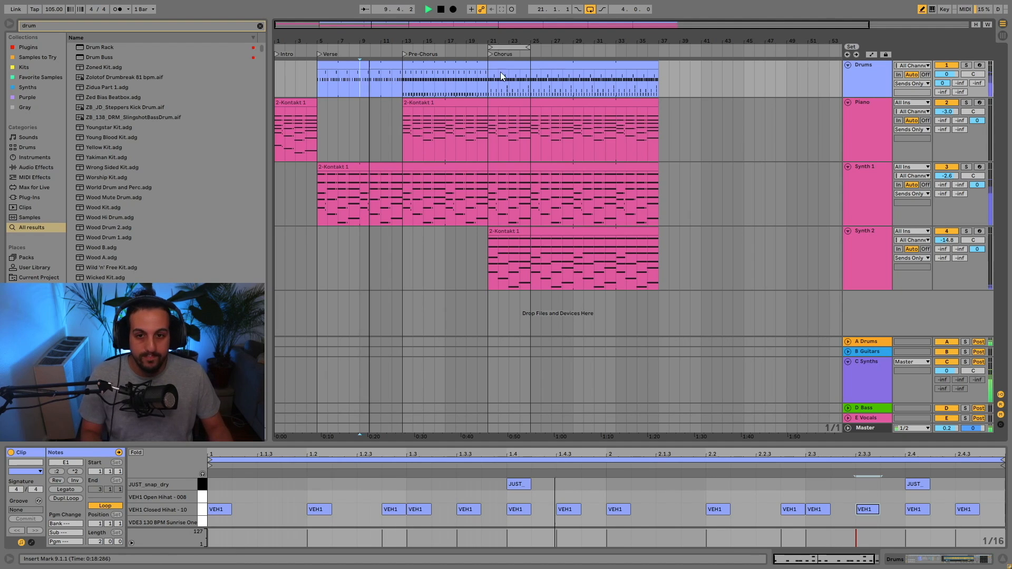
key("Tab")
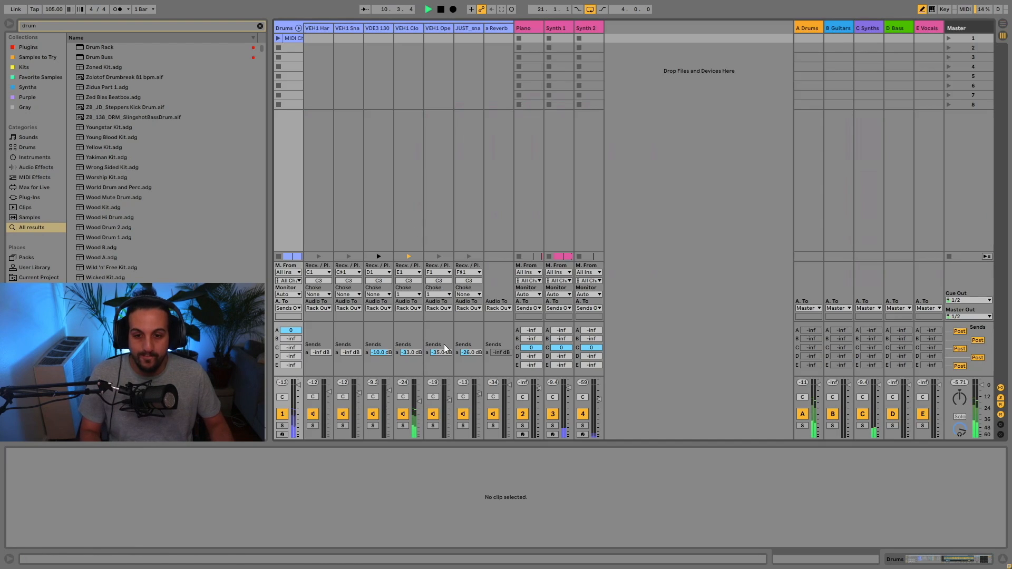
key("Tab")
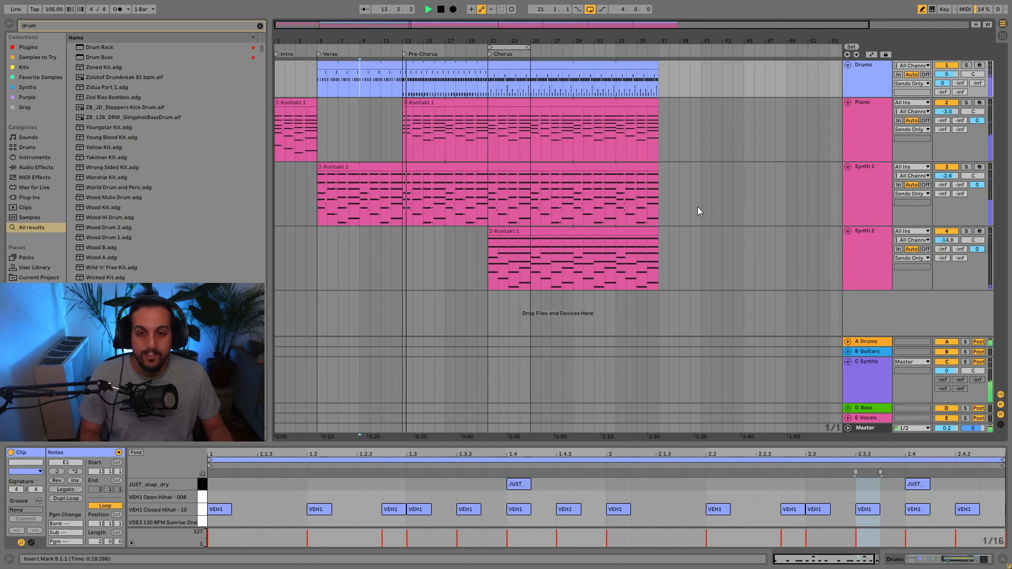
left_click(487, 86)
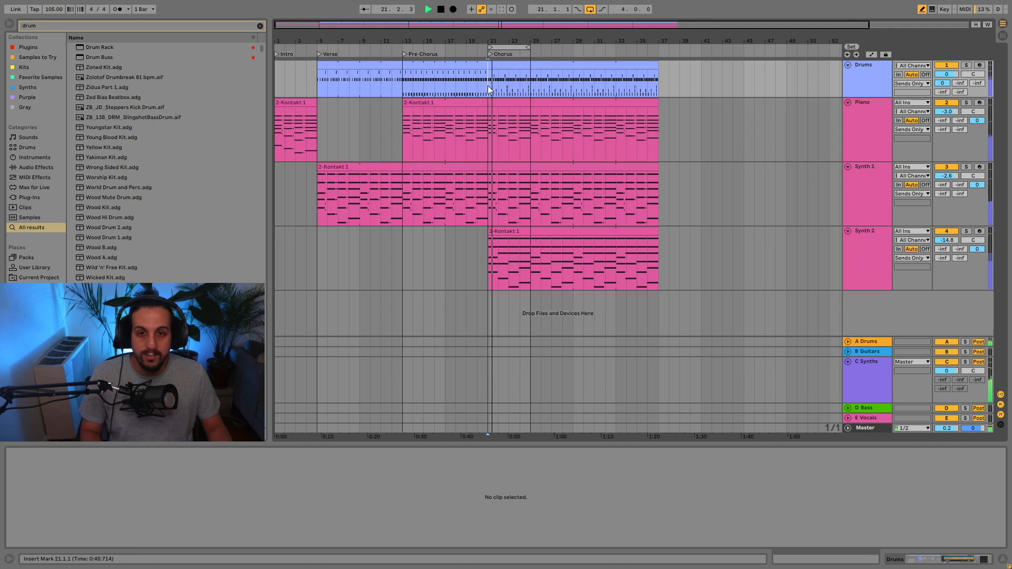
key("space")
Try ending the pre-chorus drum clip at bar 20, listen from bar 17, and extend the clip back to bar 21.
left_click(472, 69)
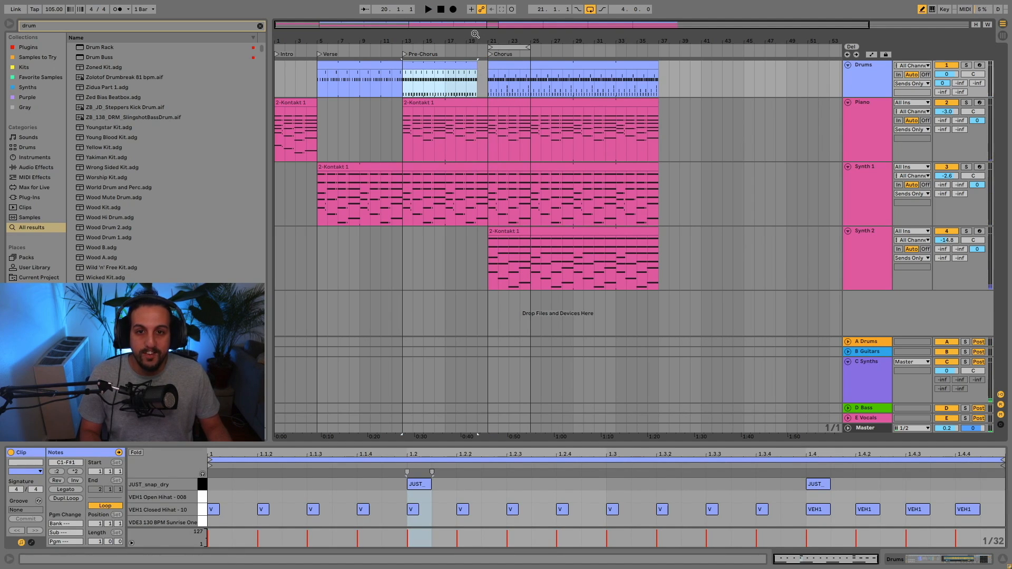
left_click(407, 91)
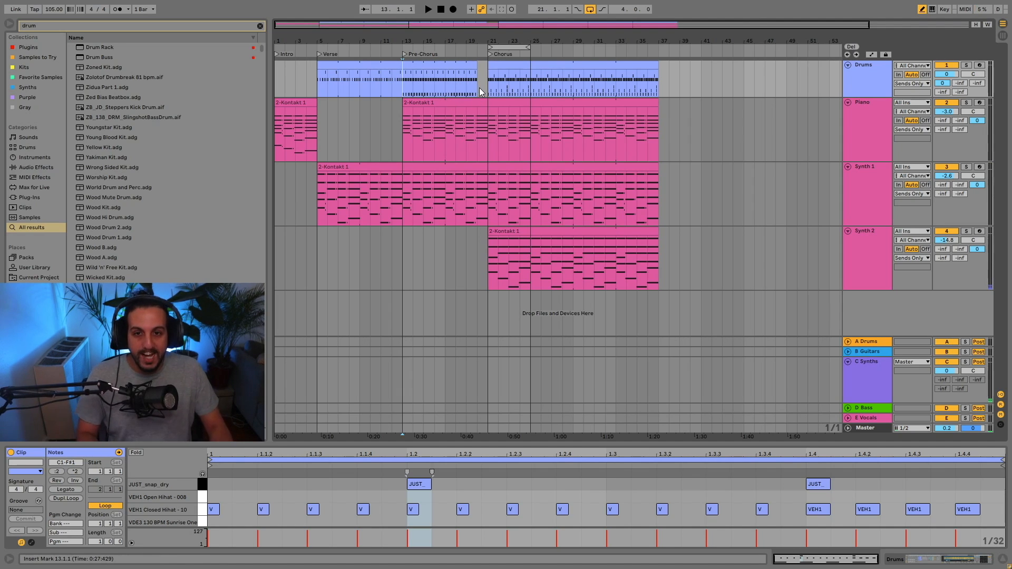
left_click(466, 90)
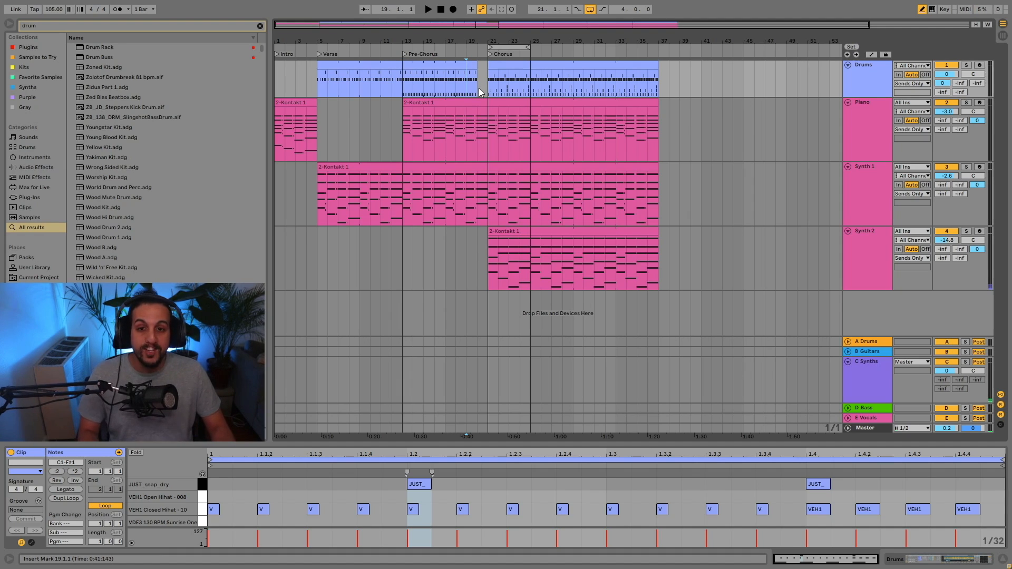
left_click(445, 95)
key("space")
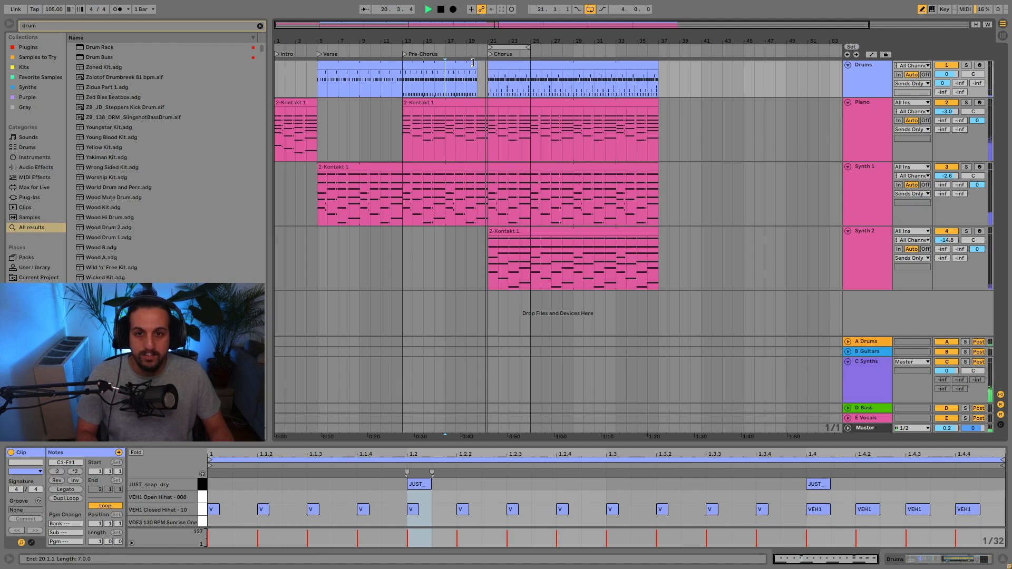
left_click_drag(473, 63, 483, 66)
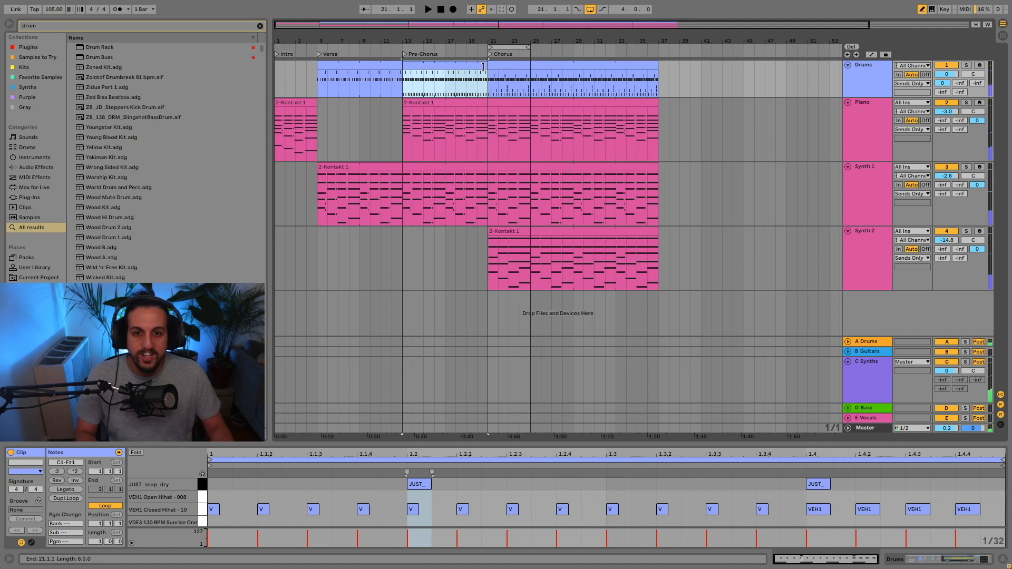
Separate the pre-chorus drum clip's last bar at bar 20 and delete all the kick notes in it.
left_click(479, 91)
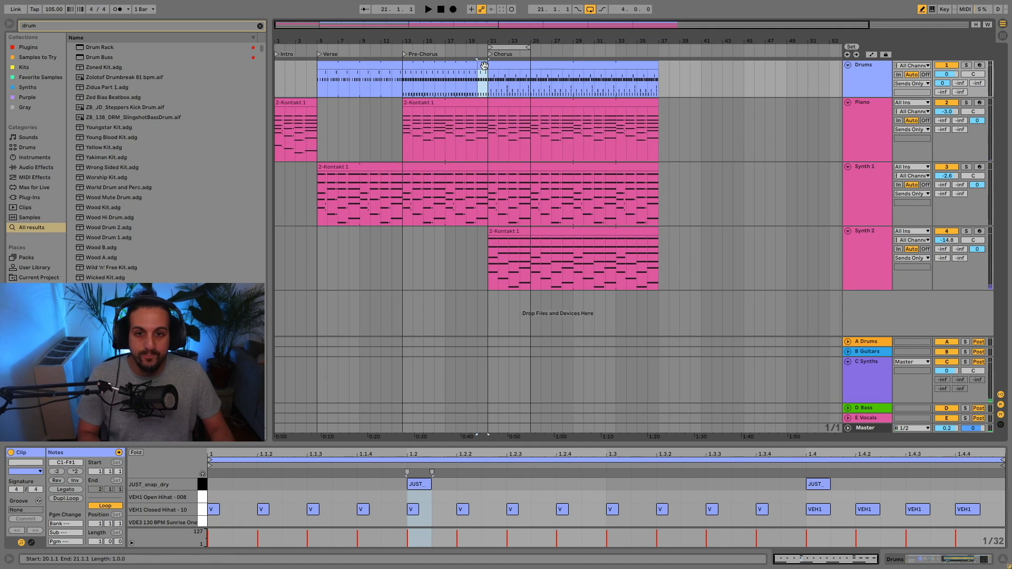
left_click_drag(948, 508, 208, 521)
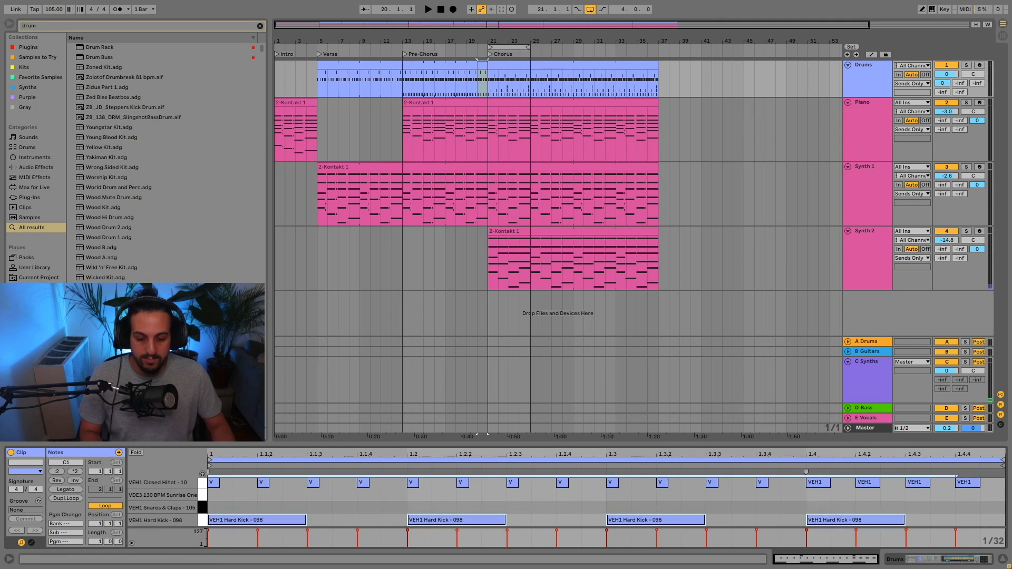
key("Delete")
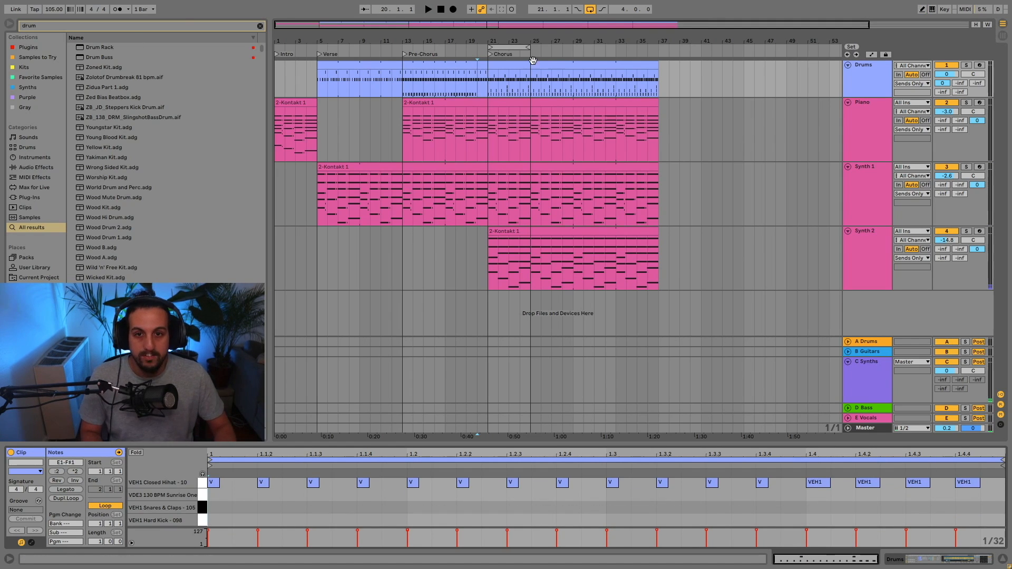
Play the song from bar 17 through the pre-chorus's last bar into the chorus to check the transition.
left_click(453, 90)
key("space")
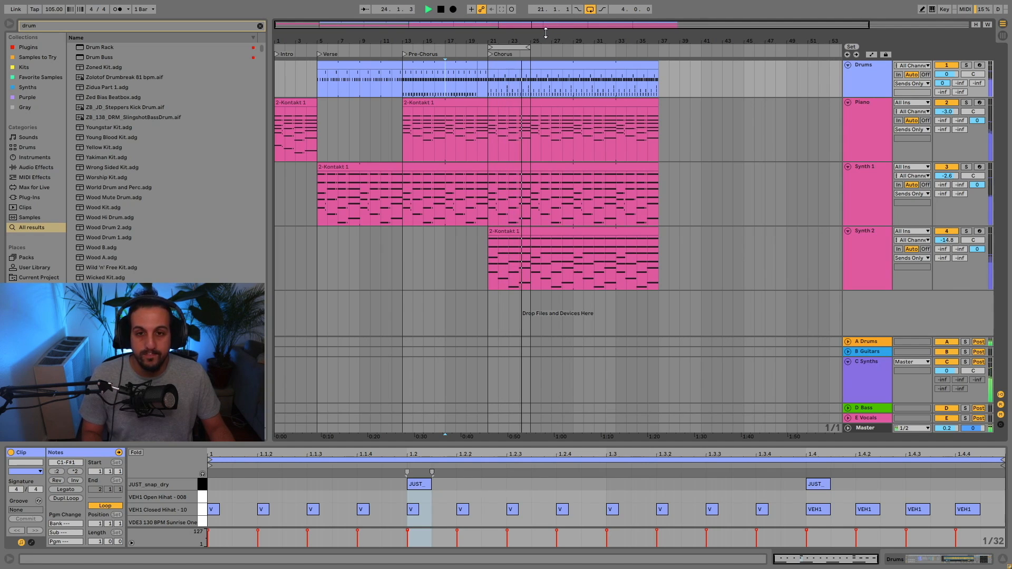
key("space")
Play the verse drums from bar 5, and play the song from bar 3 of the intro to hear the verse entry.
left_click(358, 64)
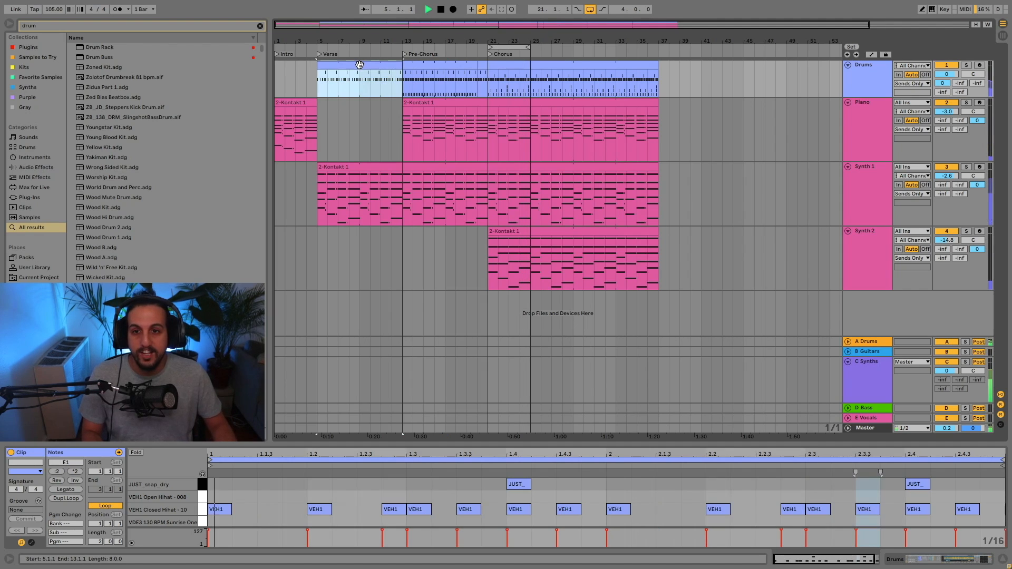
key("space")
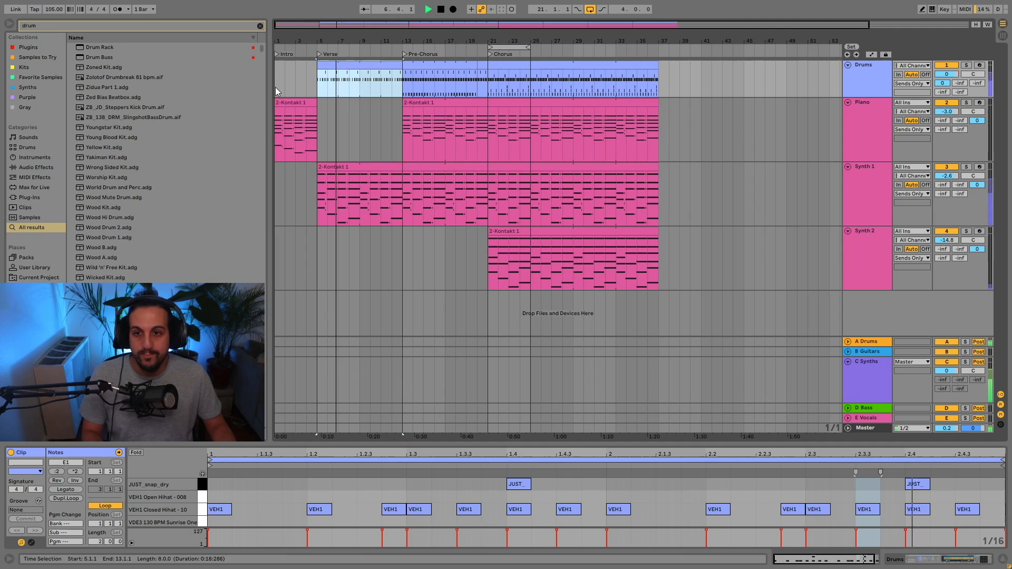
left_click(299, 124)
key("space")
left_click(298, 124)
key("space")
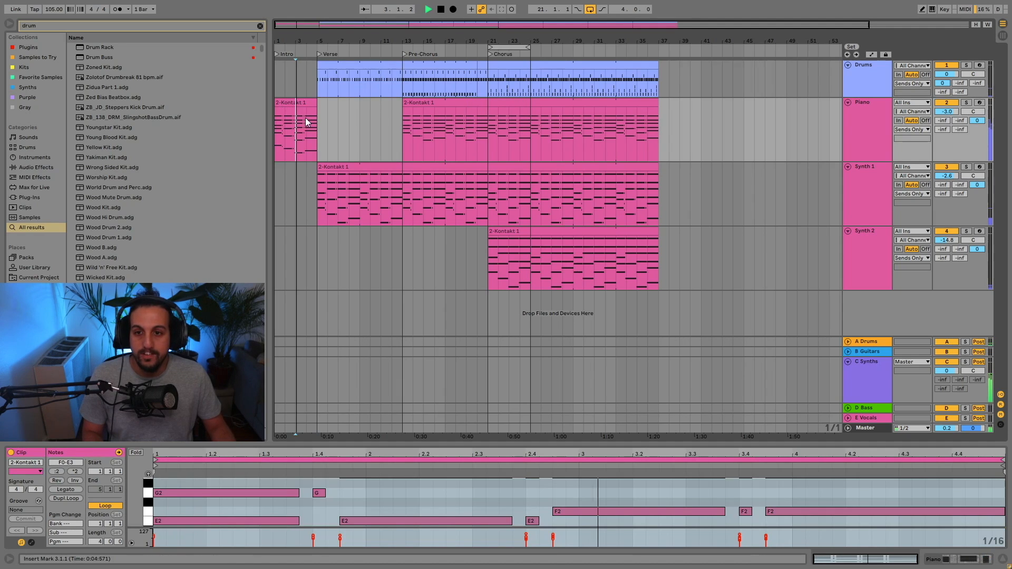